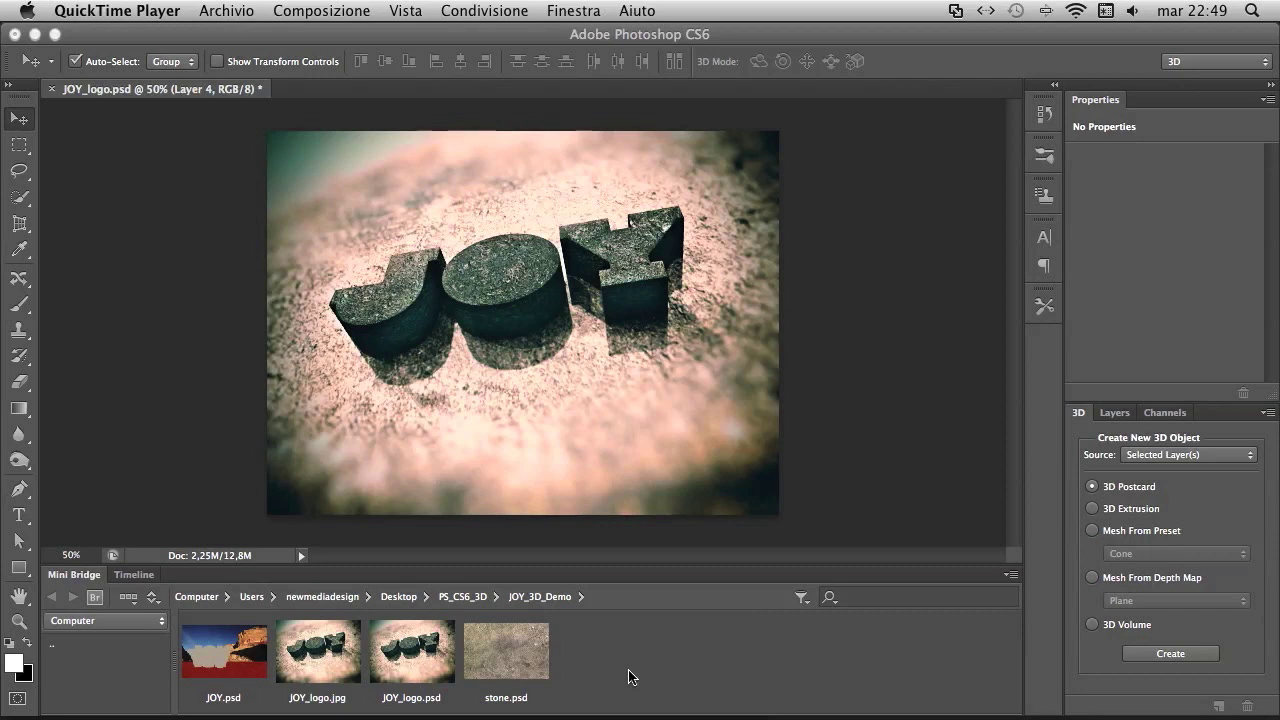
Step: Read the highlights and notes on Adobe Labs' Photoshop CS6 Beta page, then return to Photoshop
key("super+Tab")
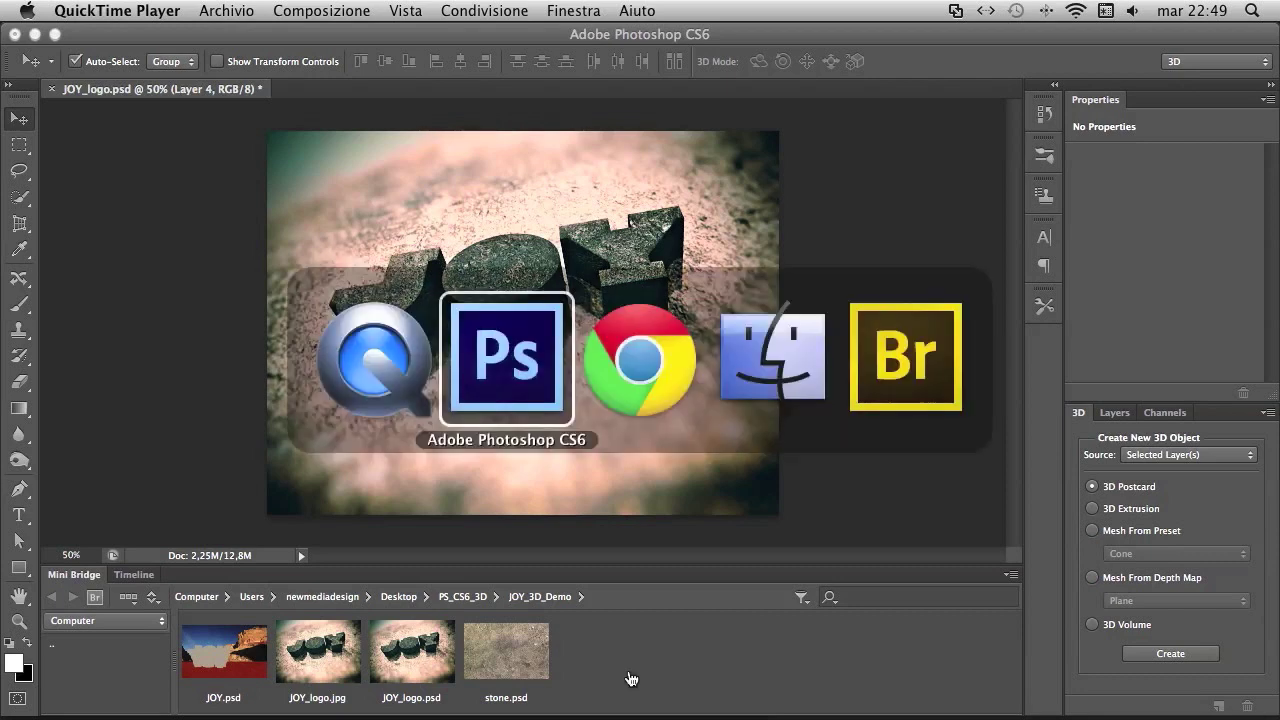
key("super+Tab")
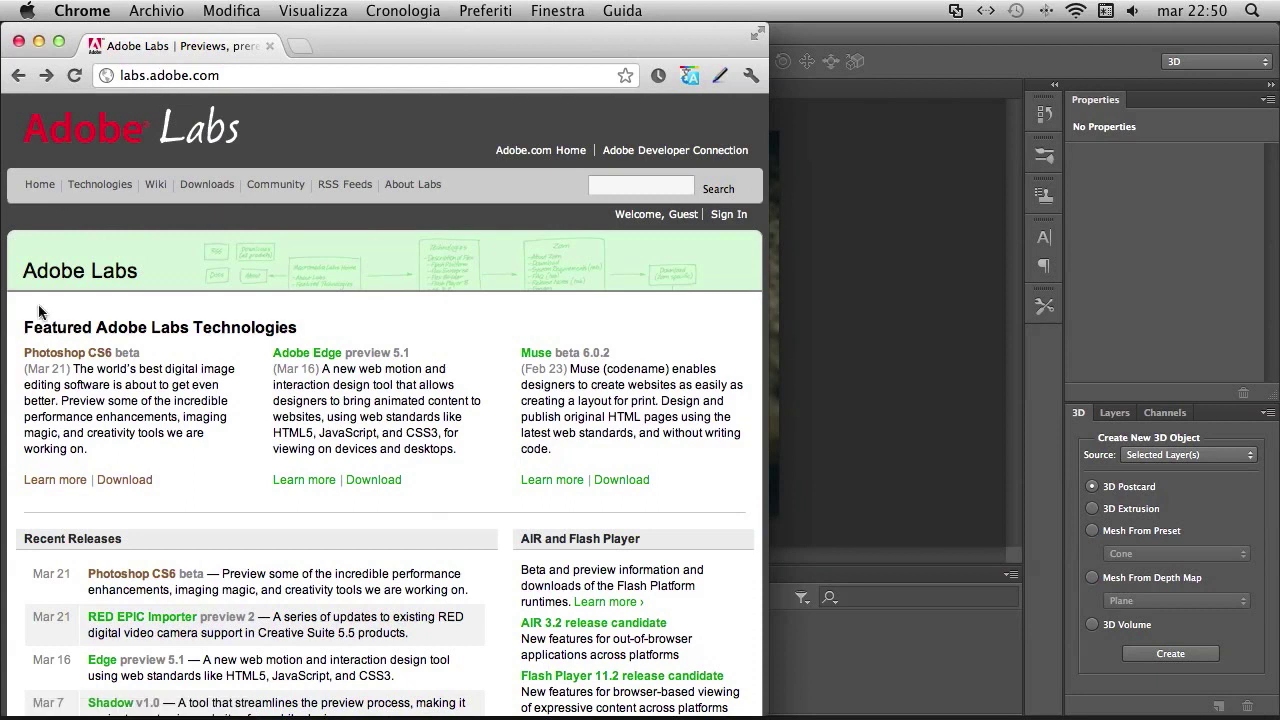
left_click(105, 358)
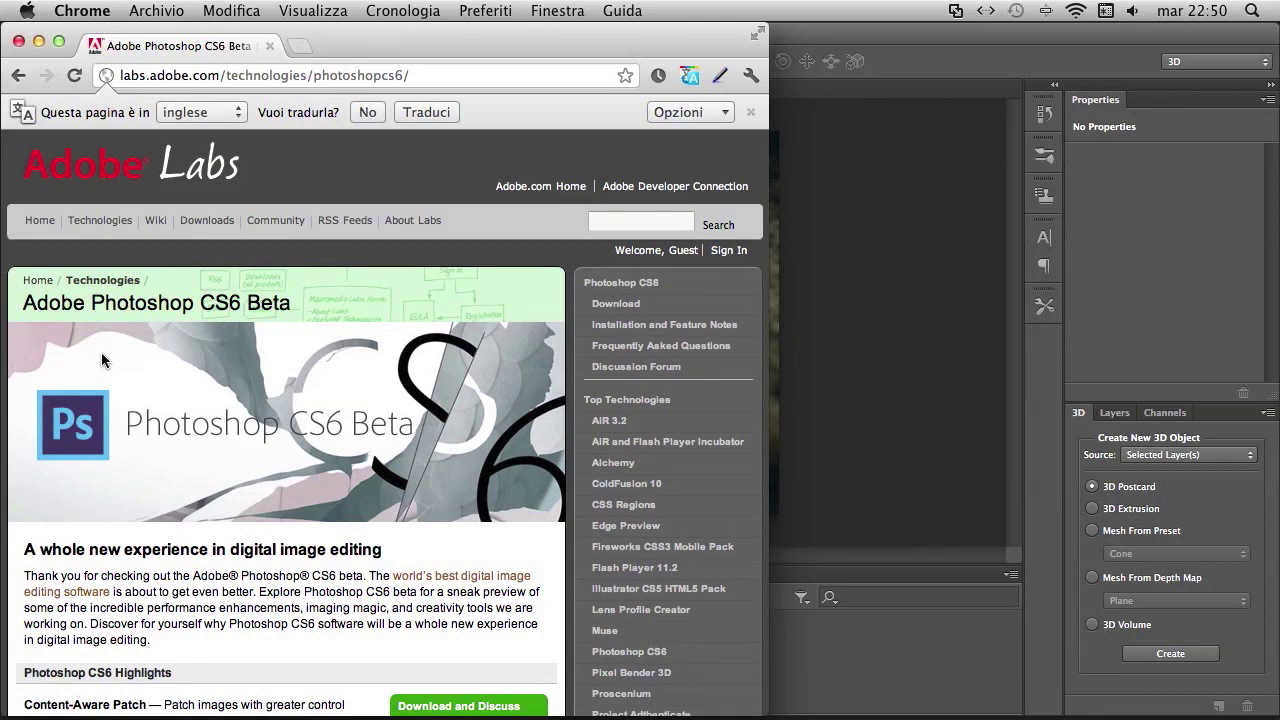
scroll(165, 509, "down", 5)
scroll(167, 515, "down", 2)
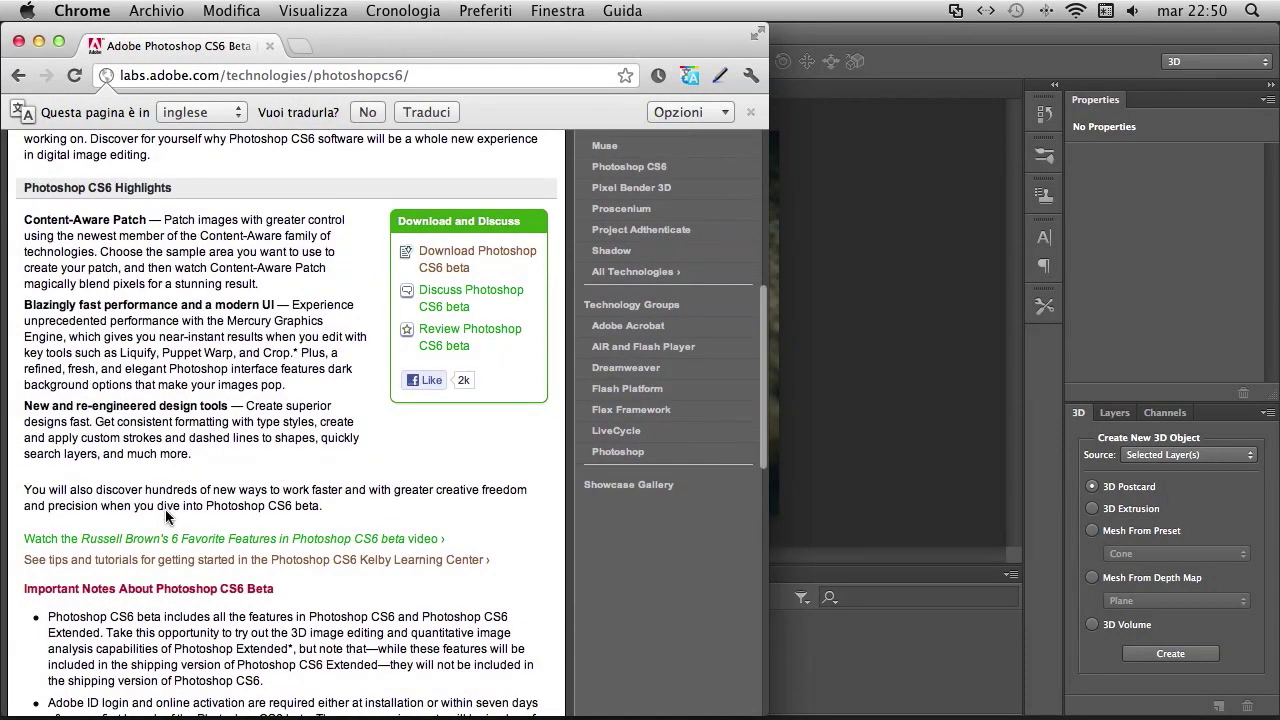
scroll(167, 515, "down", 1)
scroll(167, 515, "down", 1)
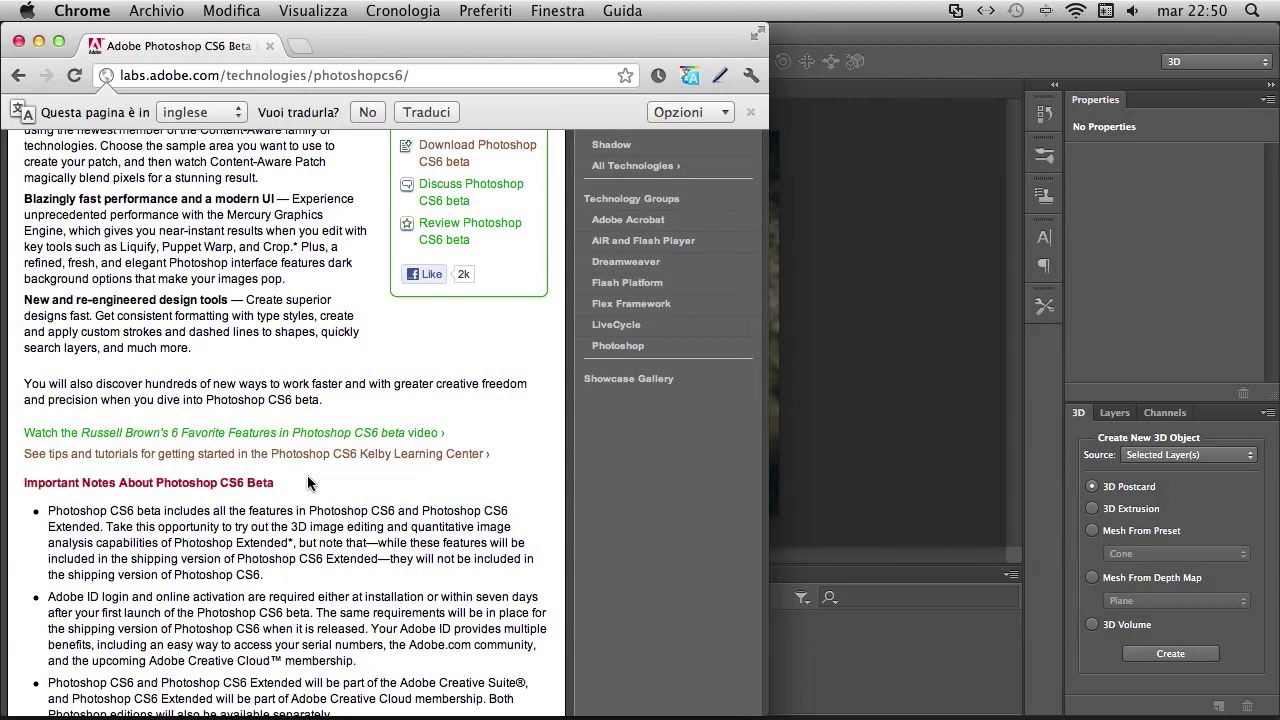
key("super+Tab")
key("super+Tab")
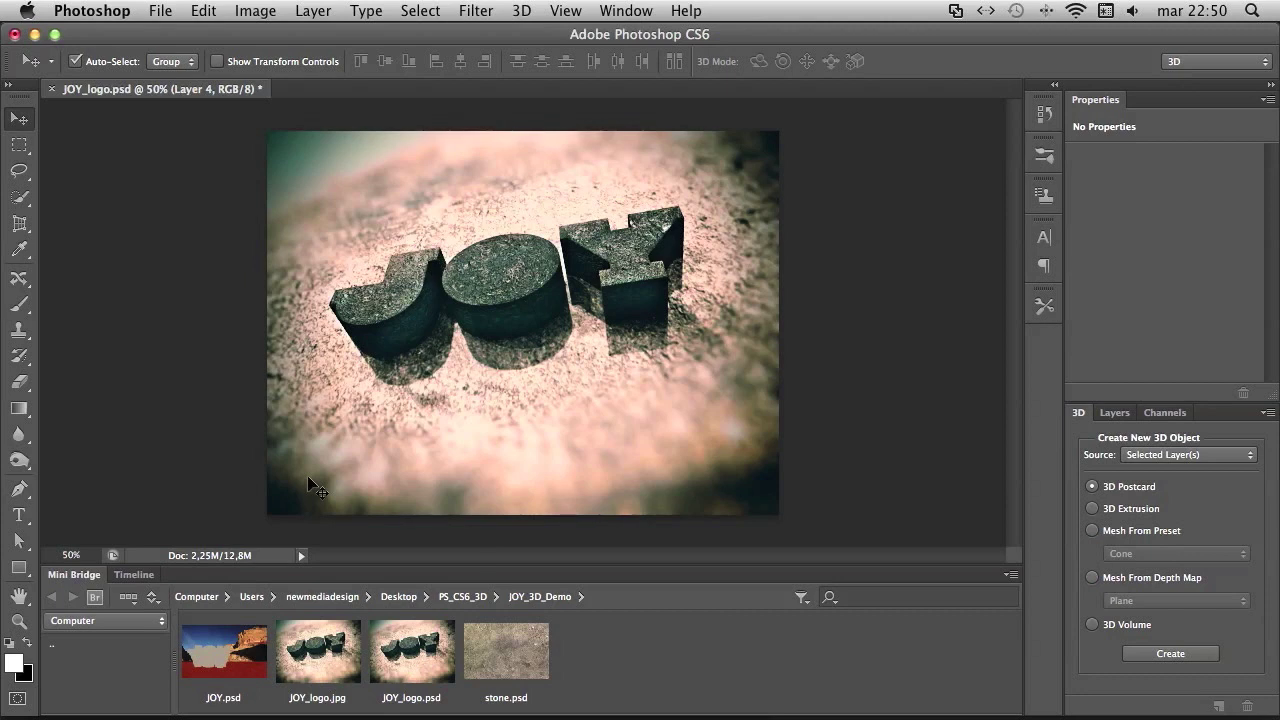
Step: Open stone.psd and add the text 'STONE', centred across the stone texture
double_click(507, 653)
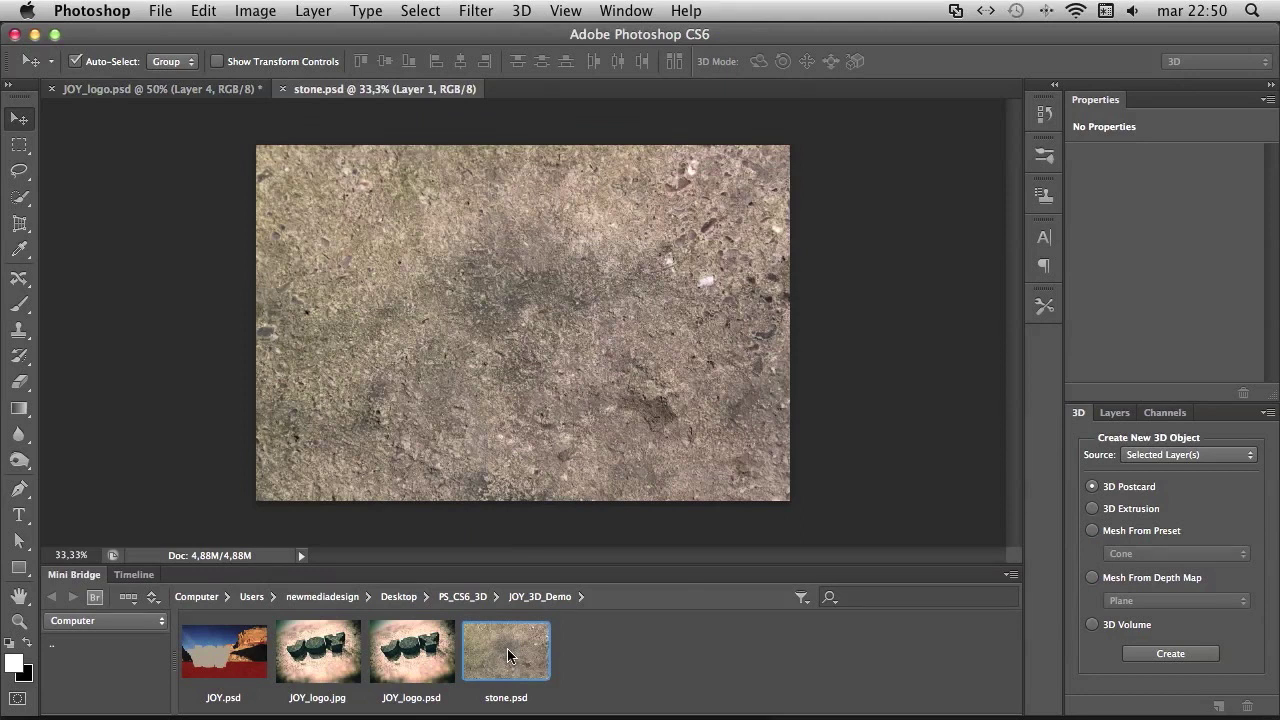
key("t")
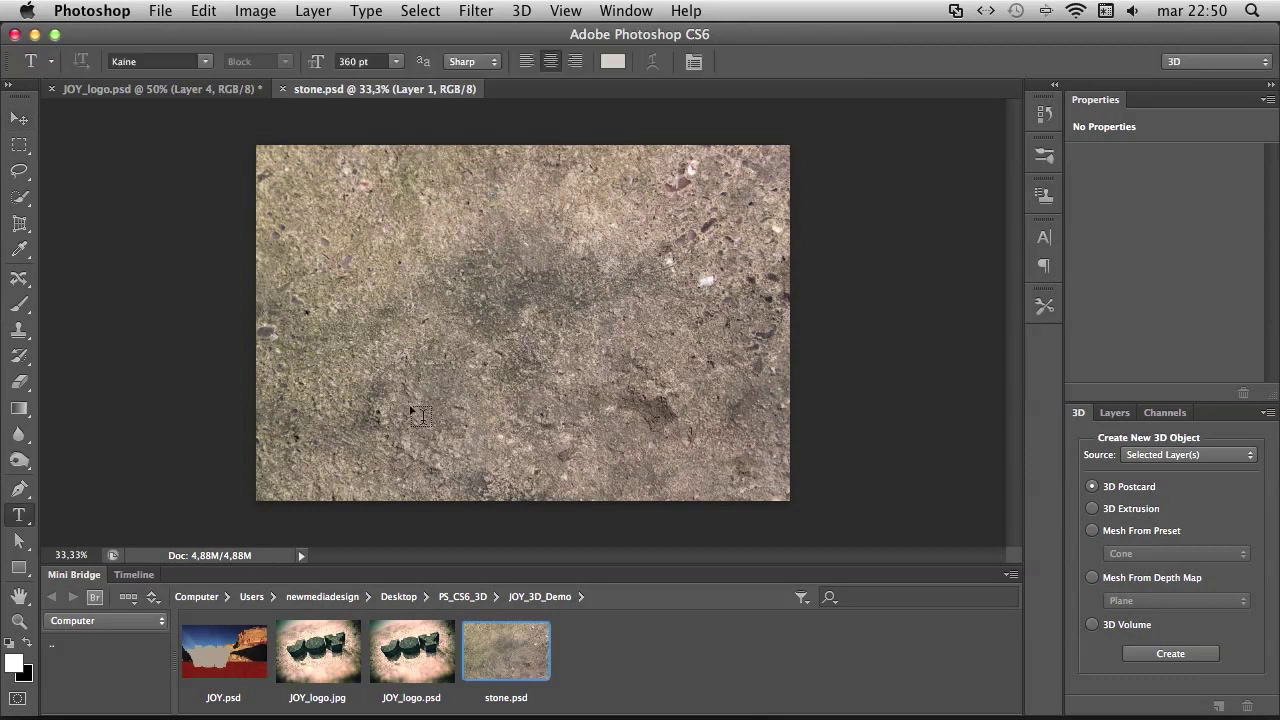
left_click(367, 261)
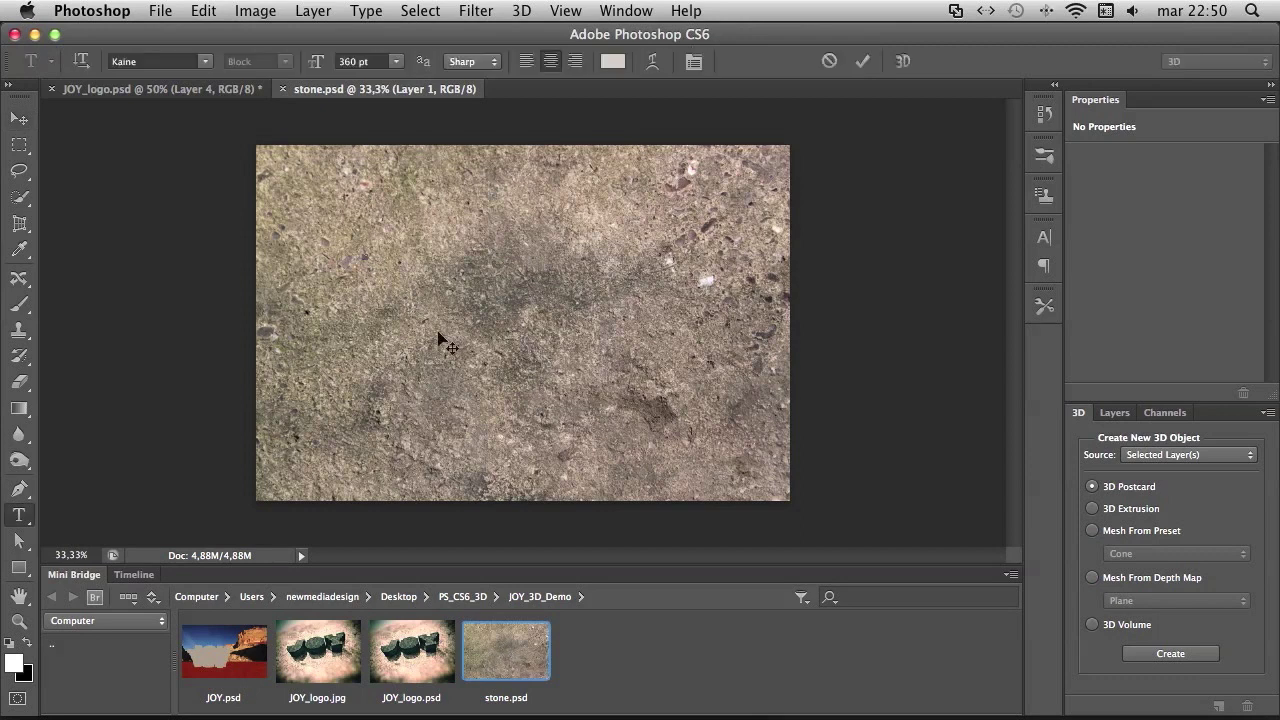
type("STONE")
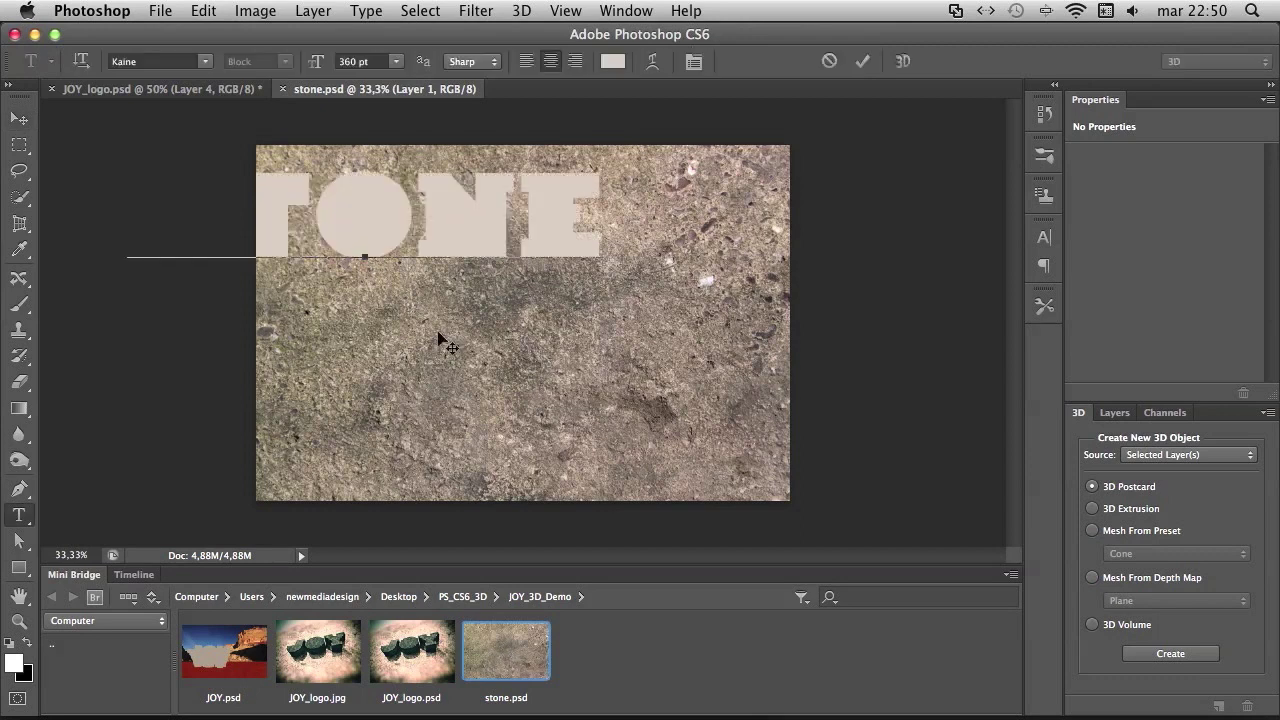
left_click(18, 118)
left_click_drag(352, 198, 513, 296)
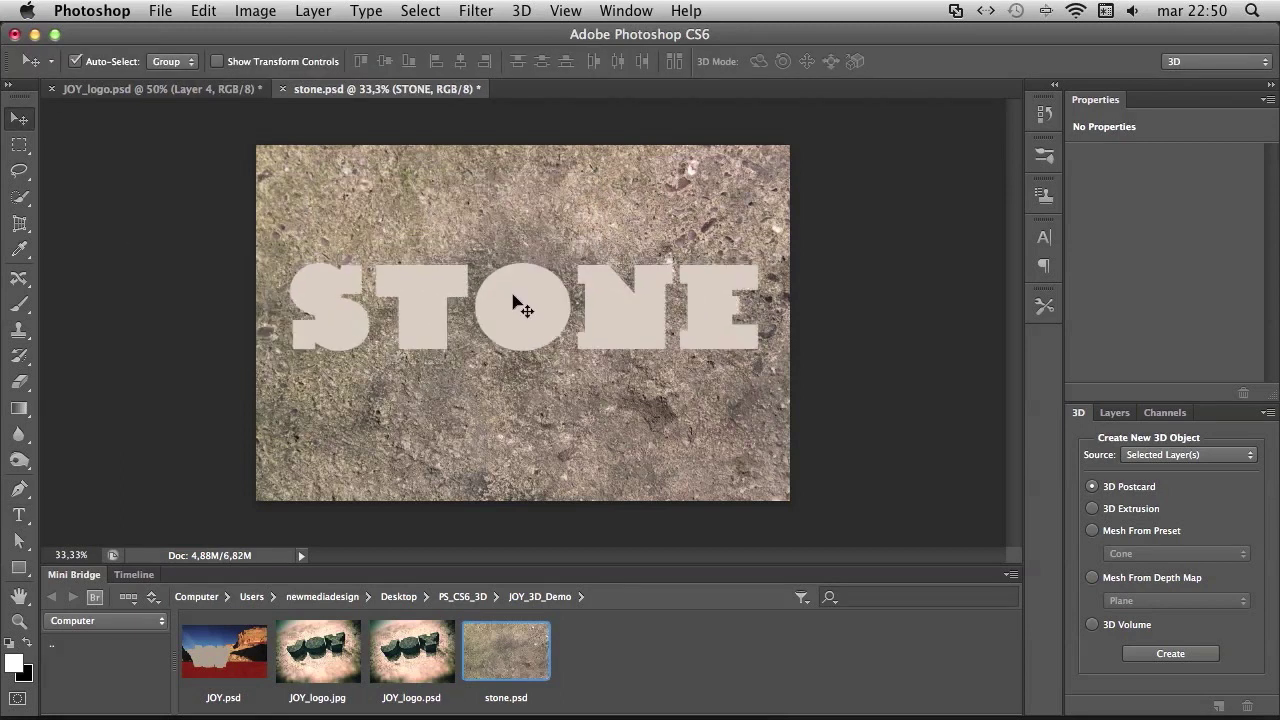
Step: Select all the STONE letters and convert the text into a 3D extrusion
key("t")
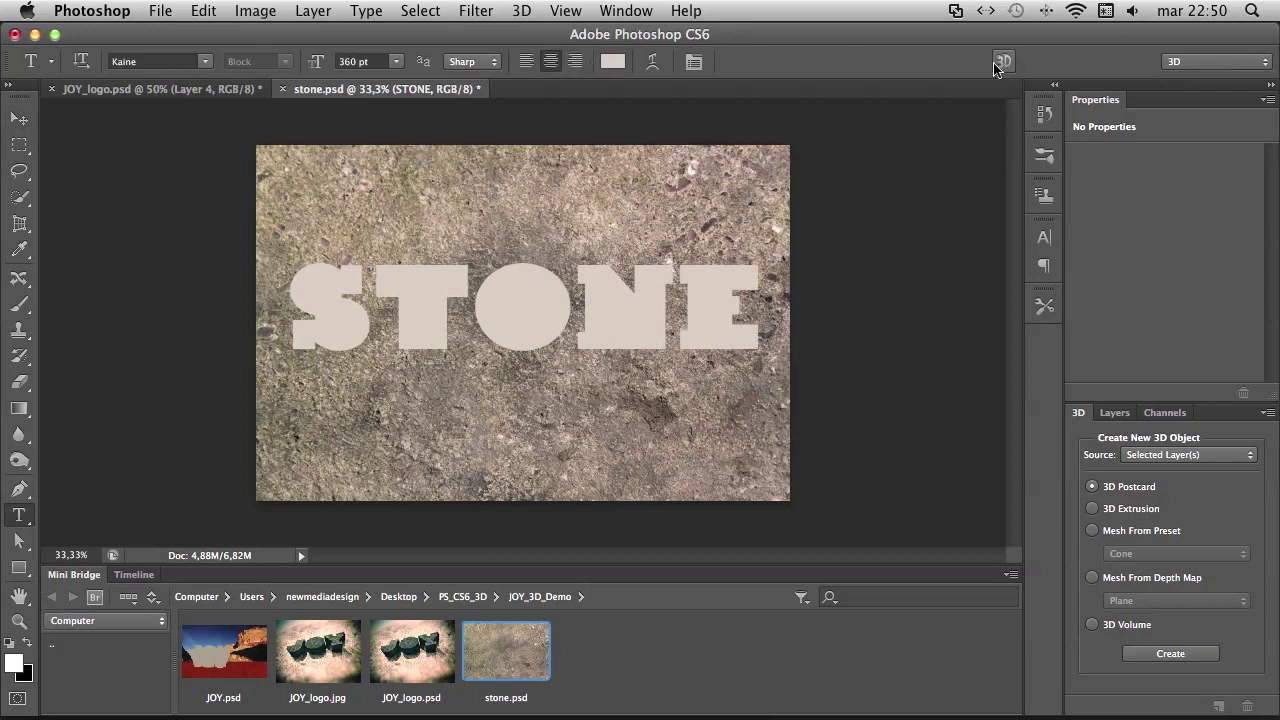
double_click(540, 335)
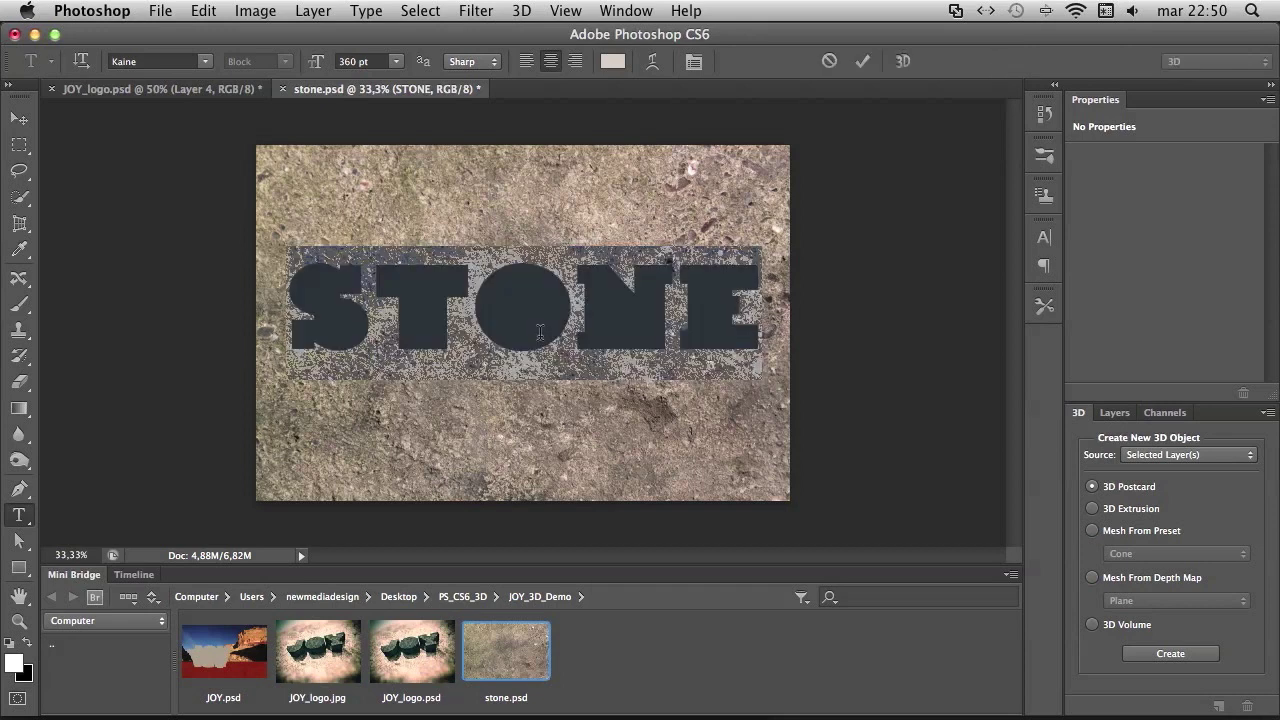
left_click(903, 61)
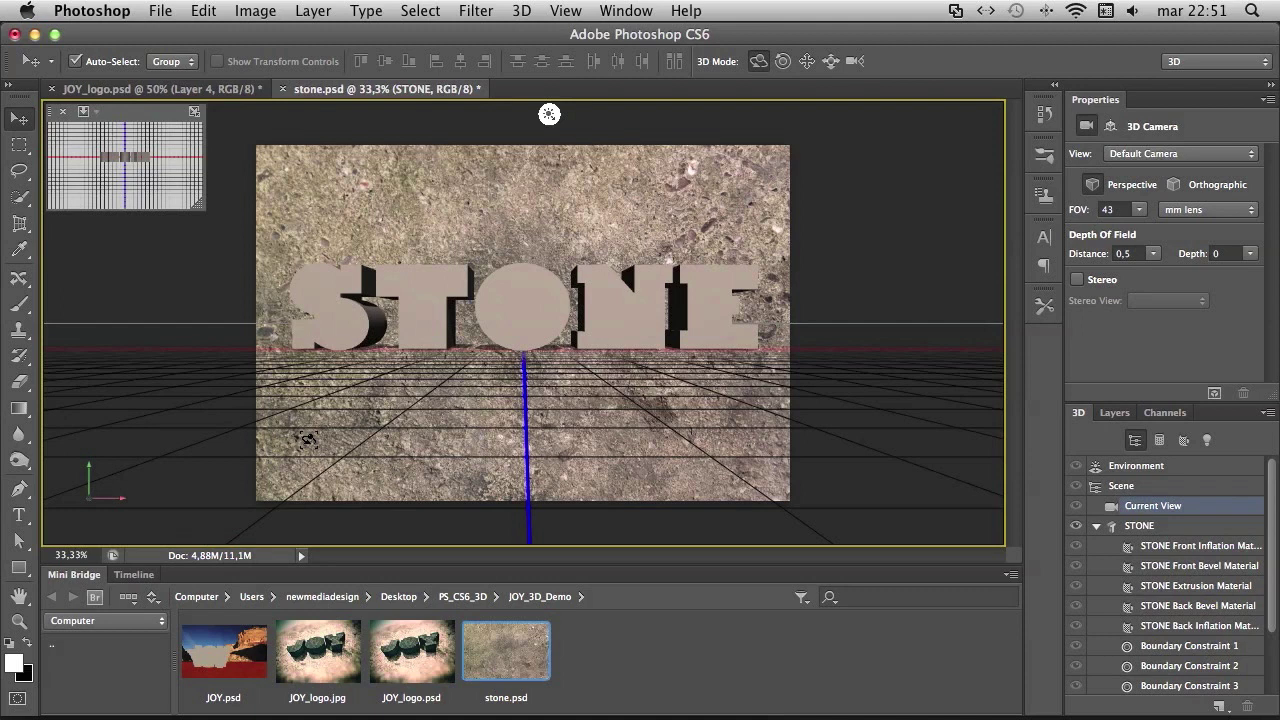
left_click(96, 113)
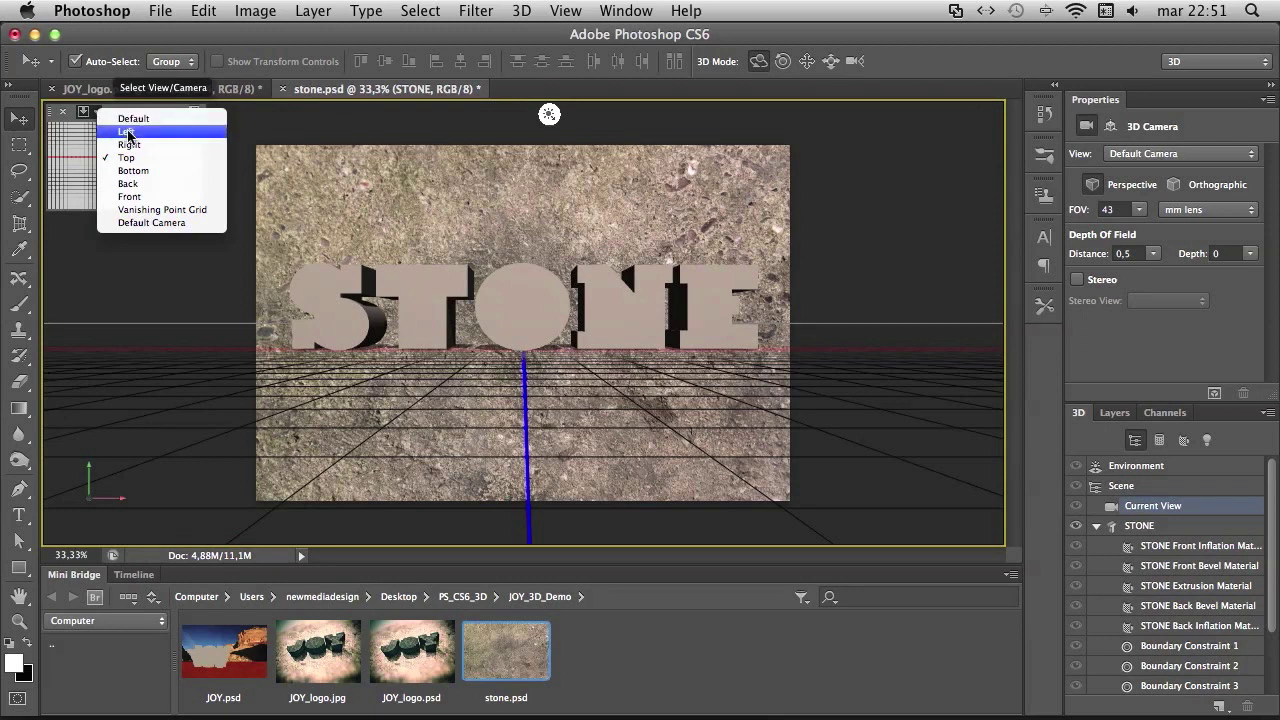
left_click(127, 133)
left_click(90, 111)
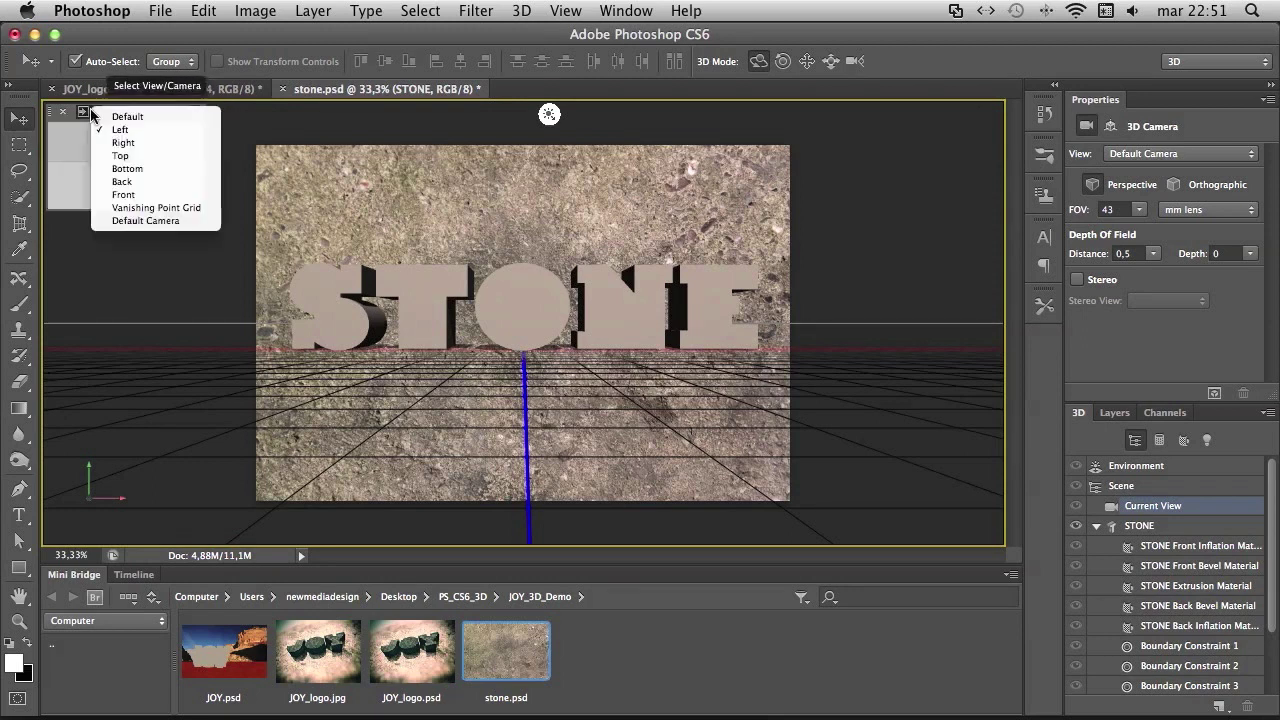
left_click(115, 182)
left_click(95, 111)
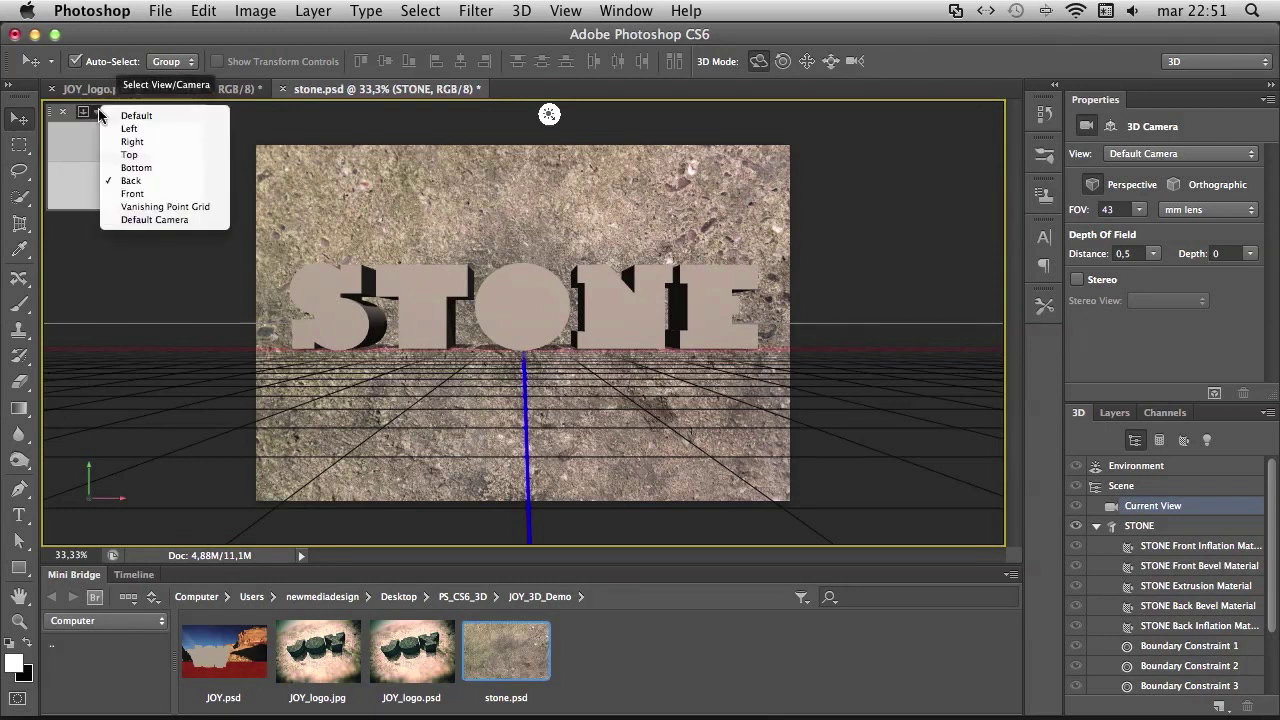
left_click(143, 157)
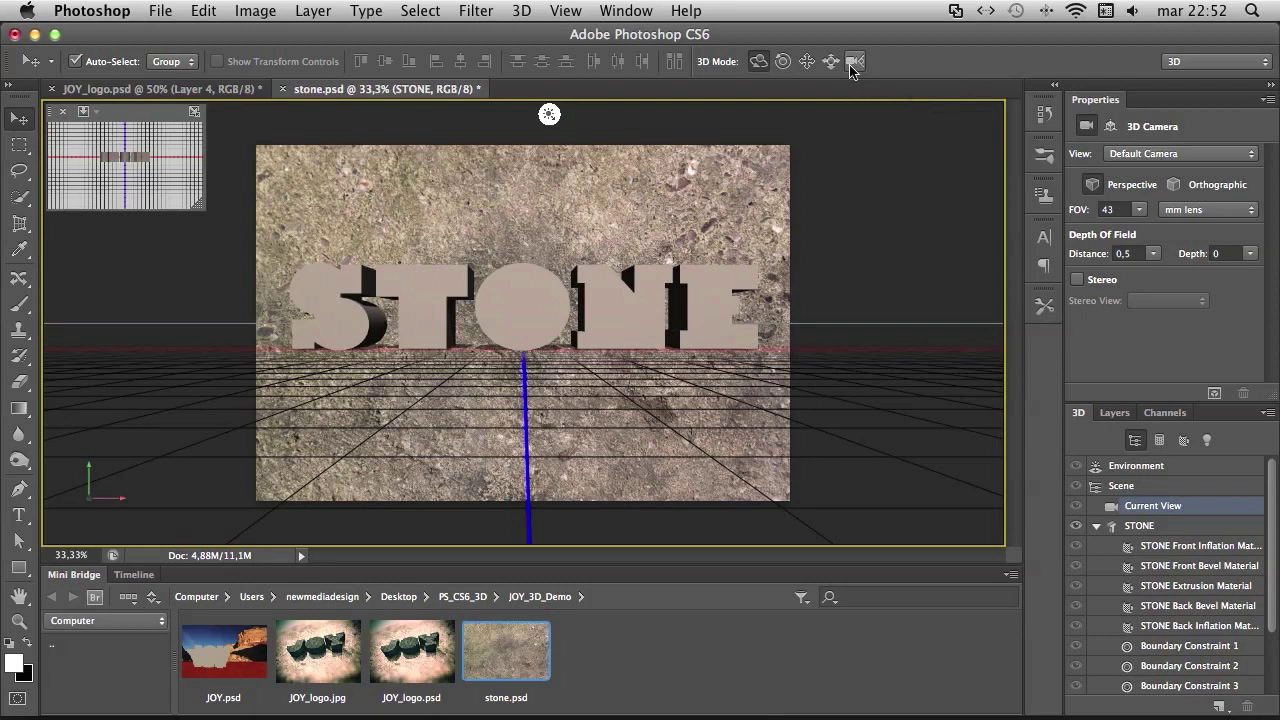
Step: Rotate the STONE 3D mesh so it angles into the scene
left_click(851, 69)
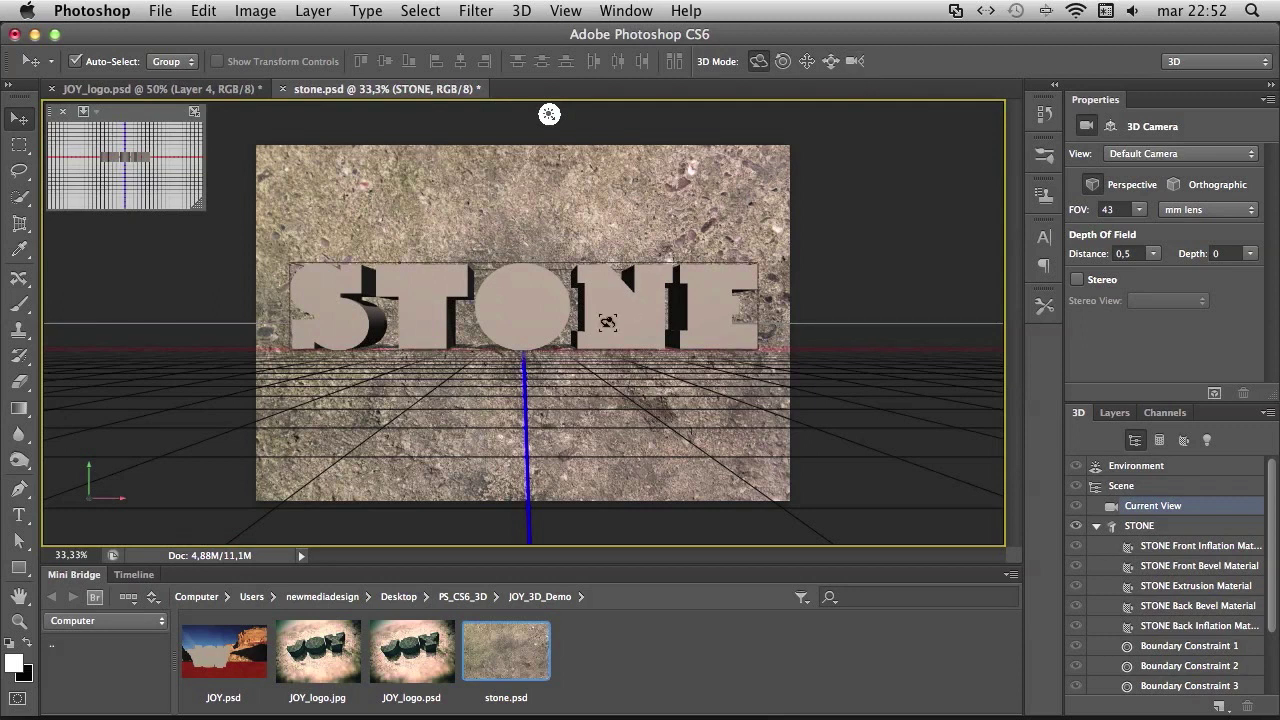
left_click(607, 322)
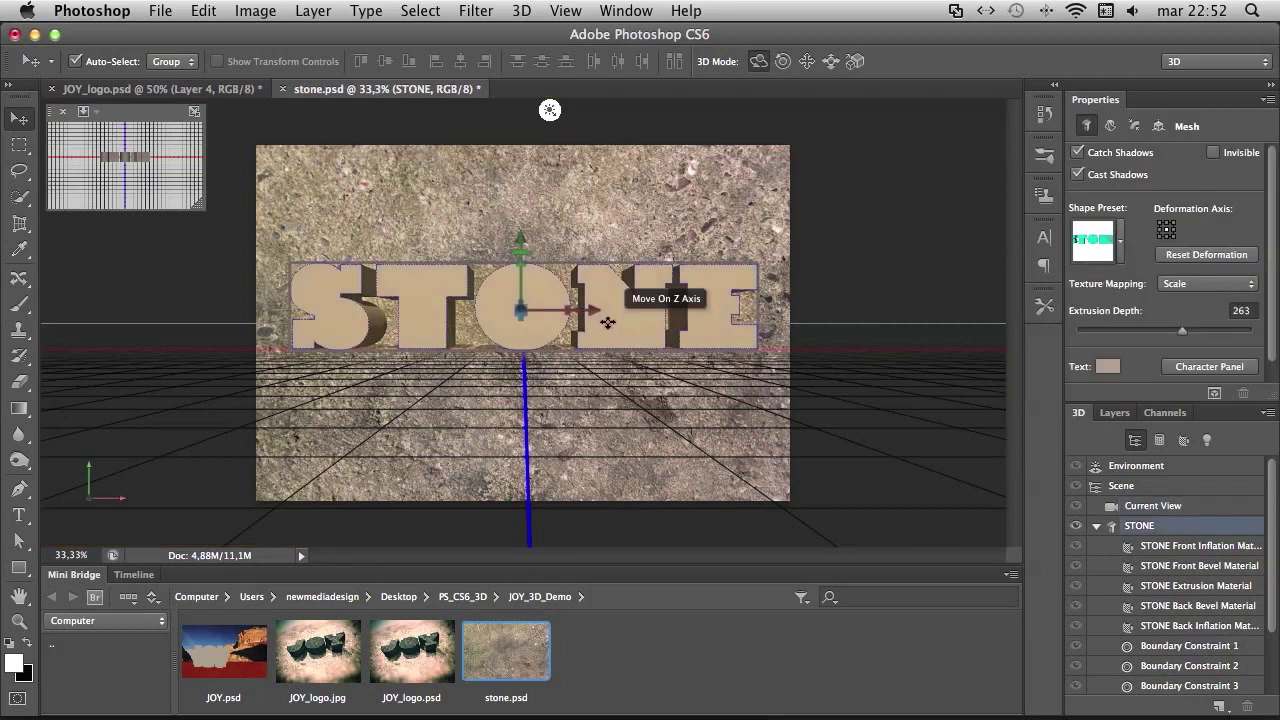
left_click_drag(724, 237, 597, 228)
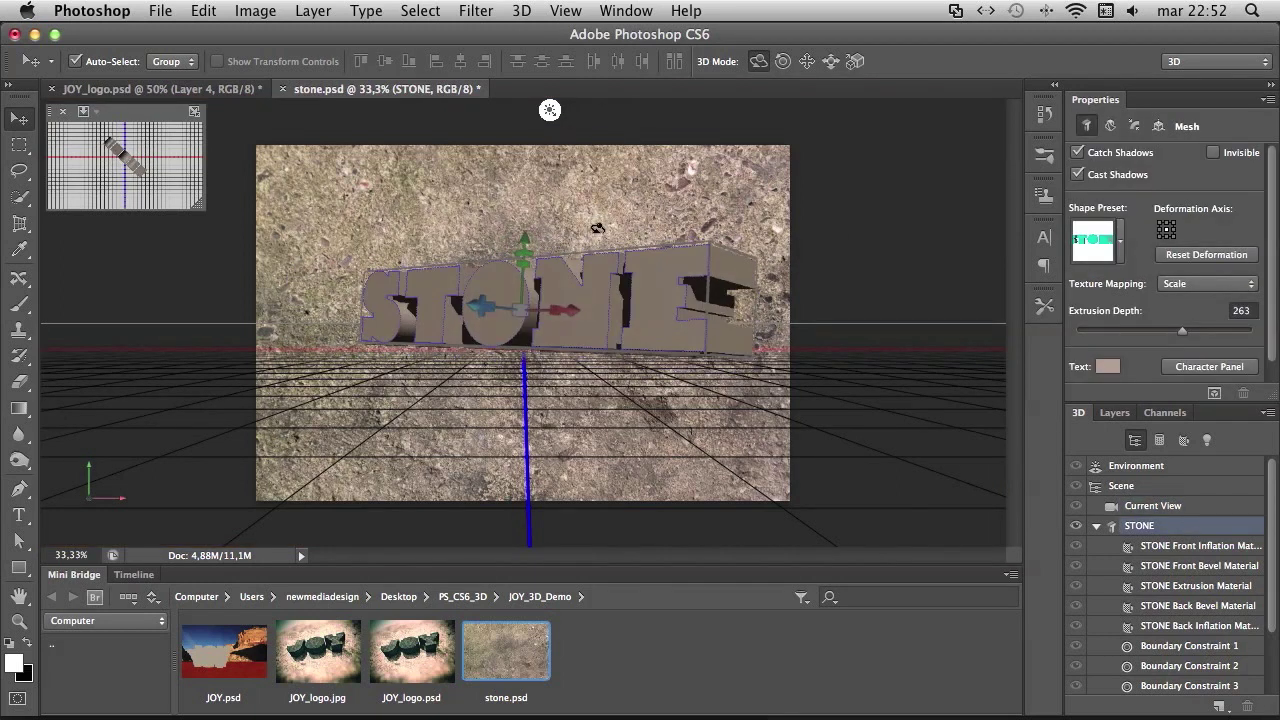
Step: Orbit the scene camera to look down on the text, creating Custom View 2
left_click(846, 247)
left_click_drag(846, 248, 871, 264)
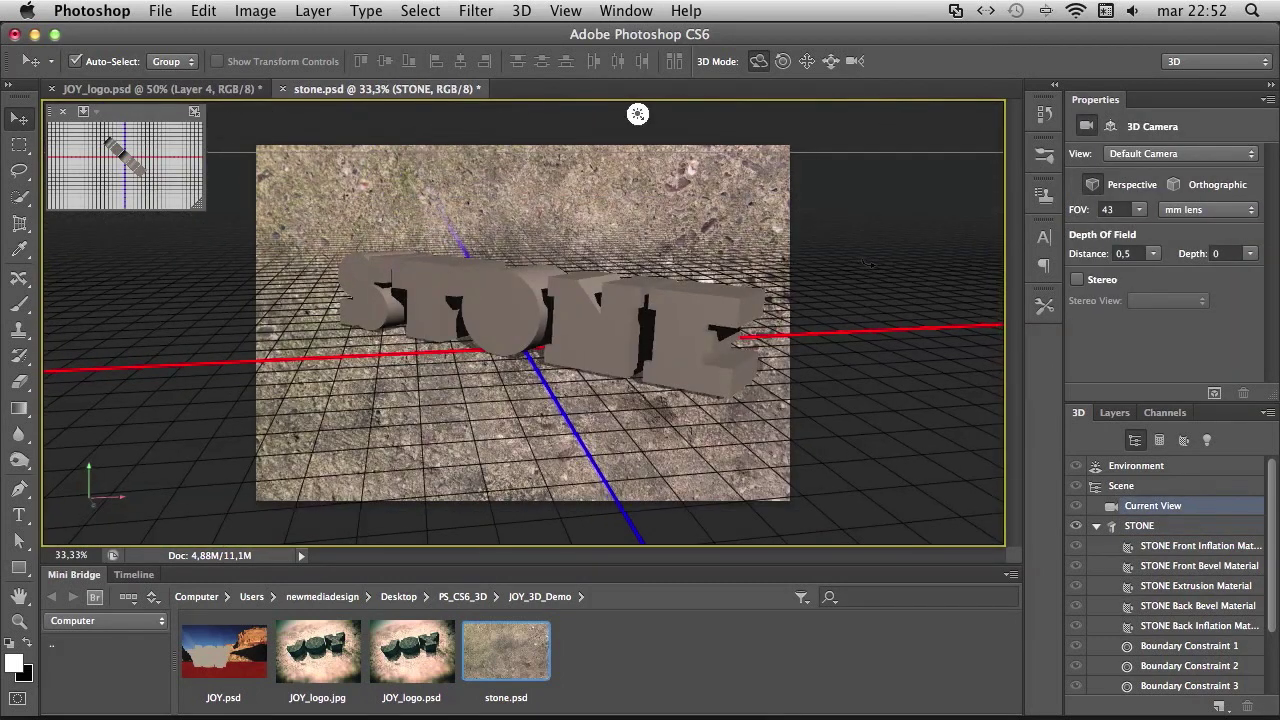
left_click_drag(871, 264, 856, 265)
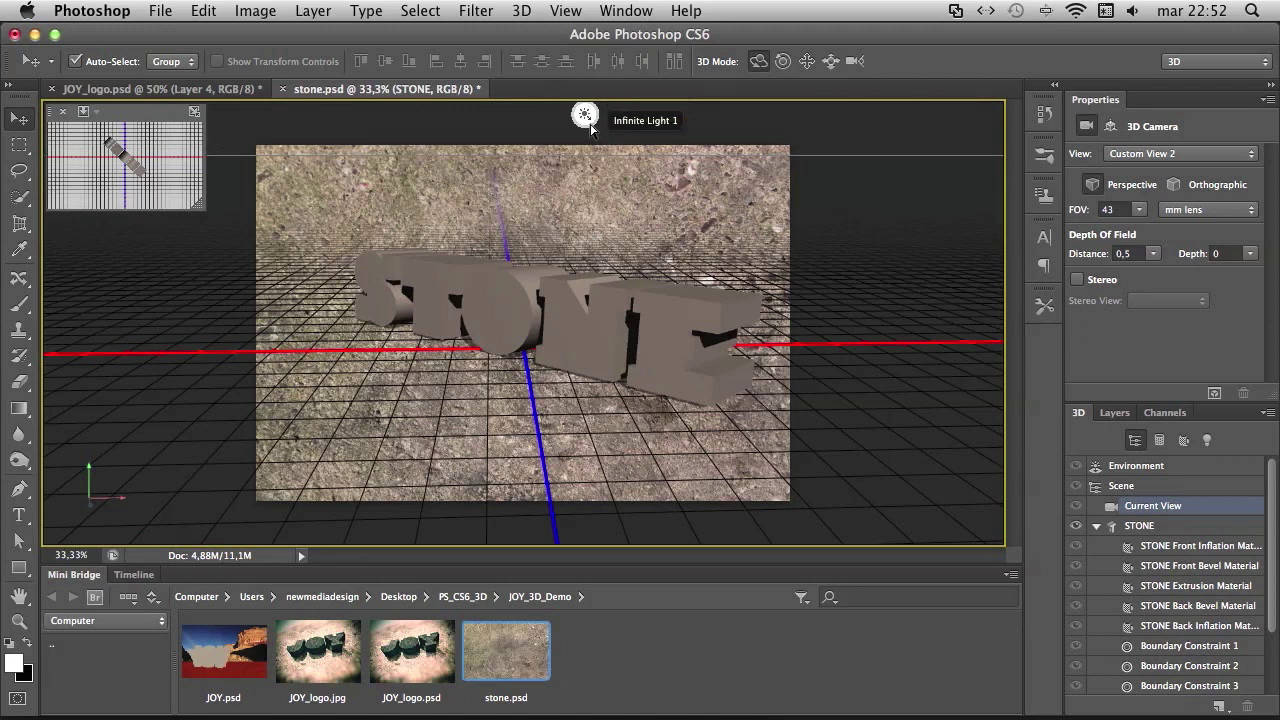
Step: Swing Infinite Light 1 until the STONE letter faces are lit and cast shadows behind them
left_click(586, 113)
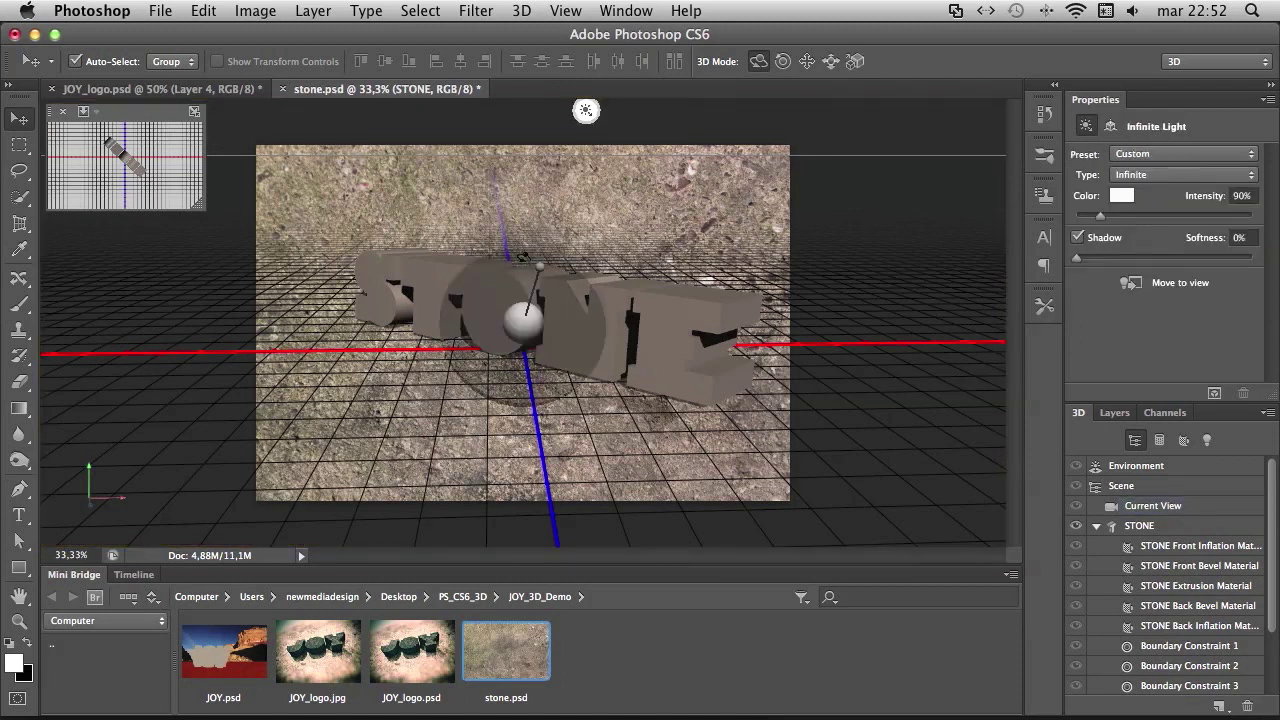
mouse_move(538, 268)
left_mouse_down()
mouse_move(527, 281)
mouse_move(543, 293)
mouse_move(487, 301)
left_mouse_up()
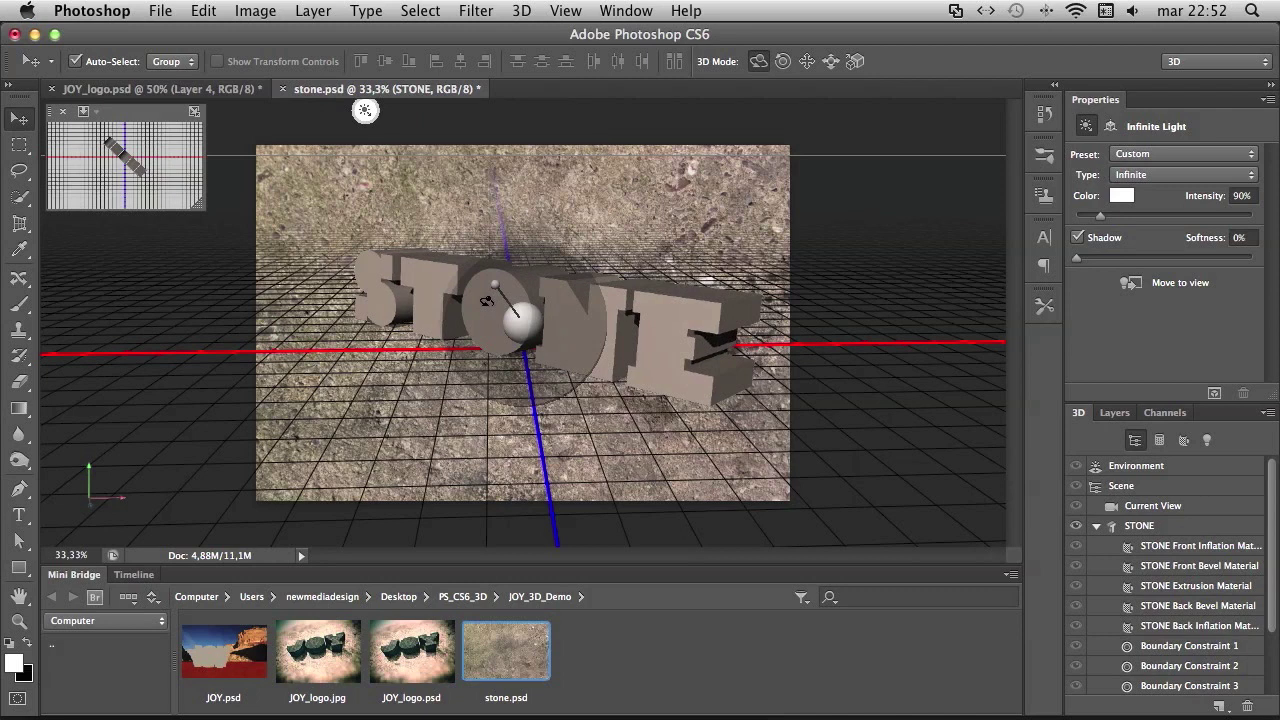
mouse_move(487, 301)
left_mouse_down()
mouse_move(549, 251)
mouse_move(441, 298)
mouse_move(570, 268)
mouse_move(582, 160)
left_mouse_up()
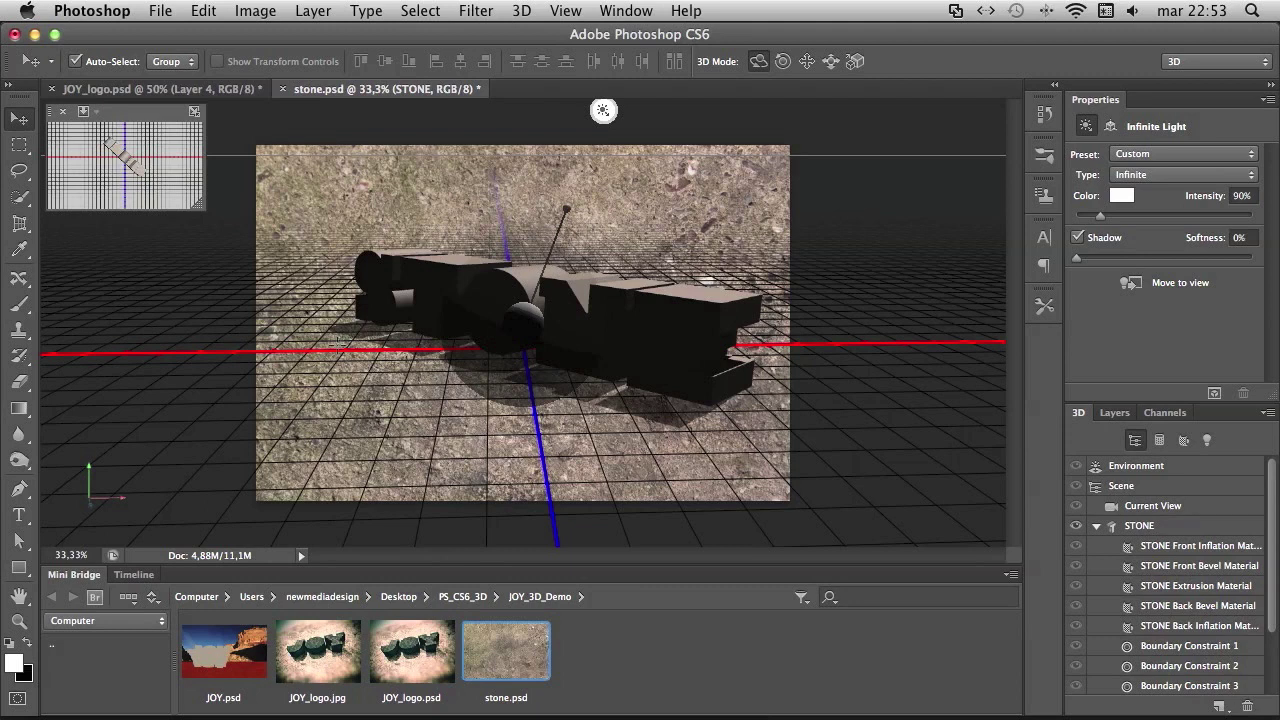
mouse_move(582, 160)
left_mouse_down()
mouse_move(300, 325)
mouse_move(368, 362)
left_mouse_up()
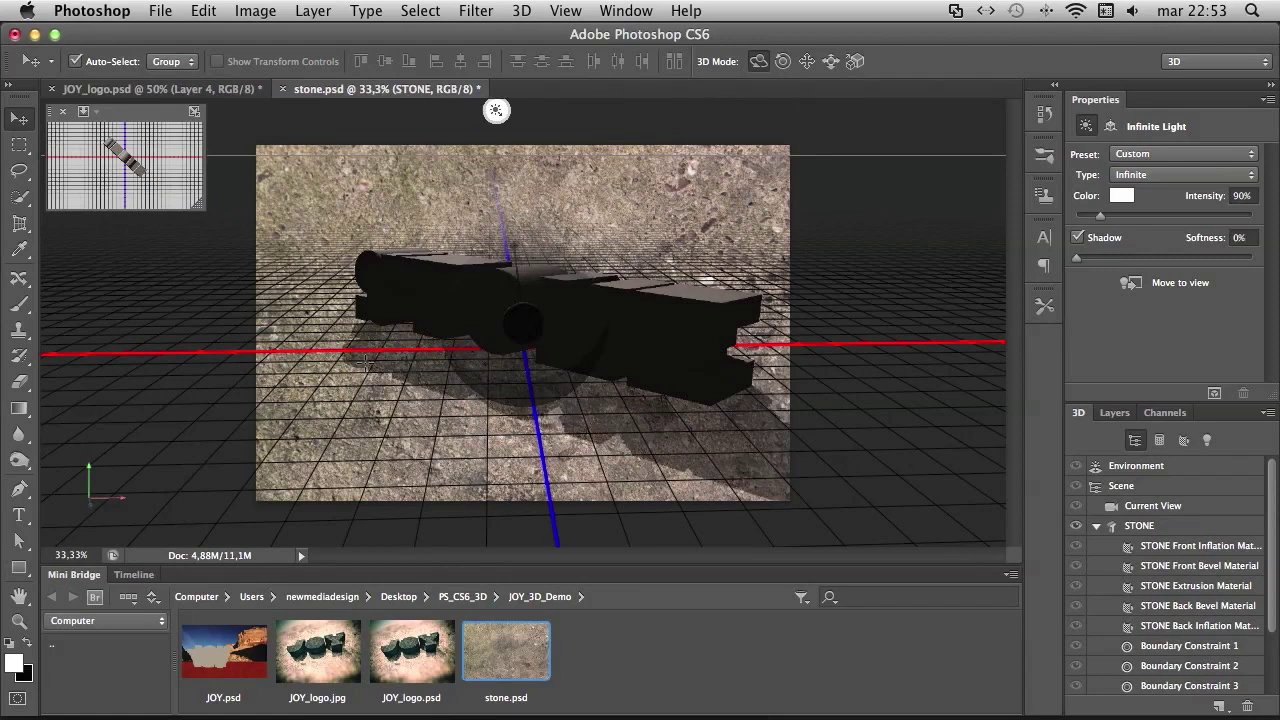
mouse_move(368, 363)
left_mouse_down()
mouse_move(438, 288)
mouse_move(486, 288)
left_mouse_up()
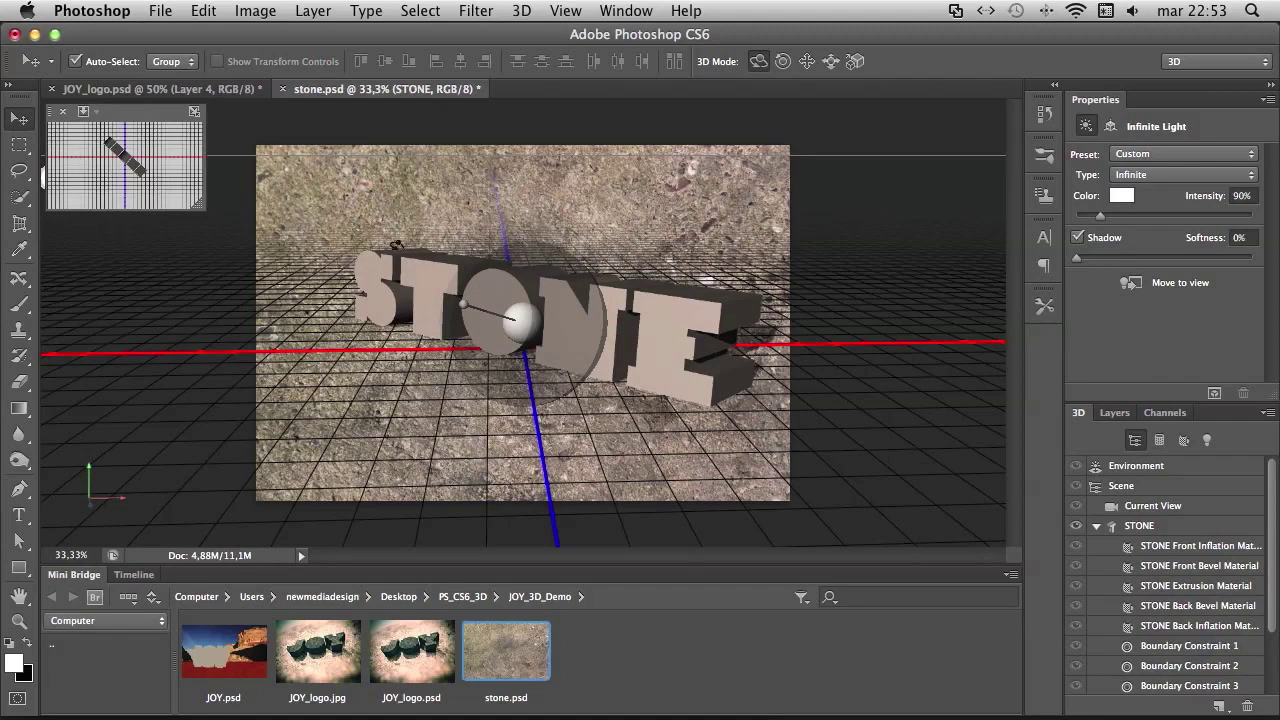
Step: Select the STONE mesh and switch Photoshop to the 3D workspace
left_click(381, 271)
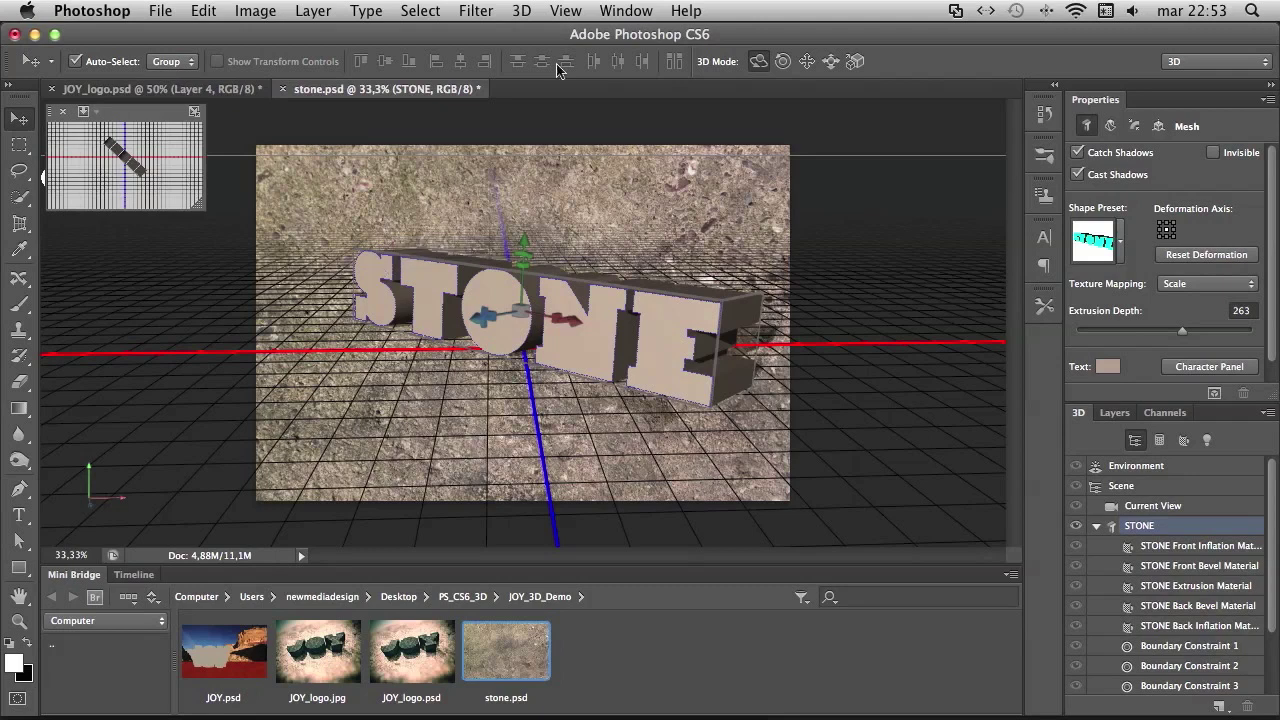
left_click(648, 10)
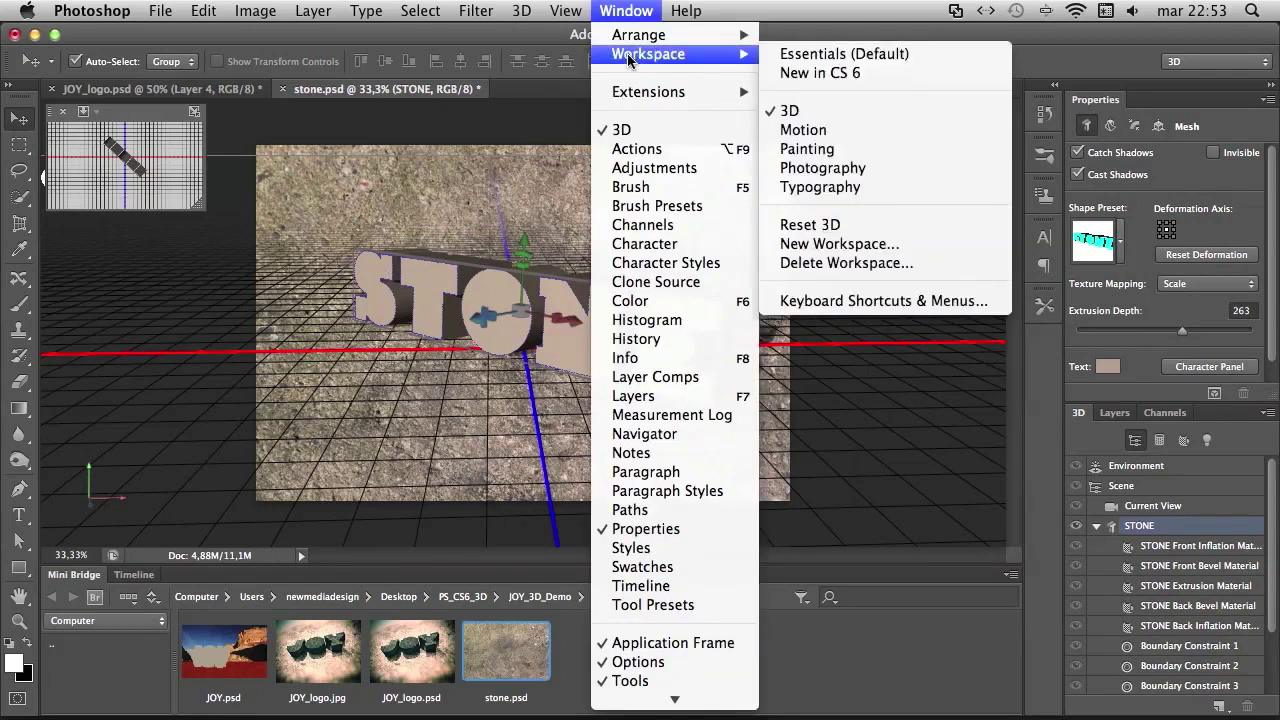
mouse_move(648, 53)
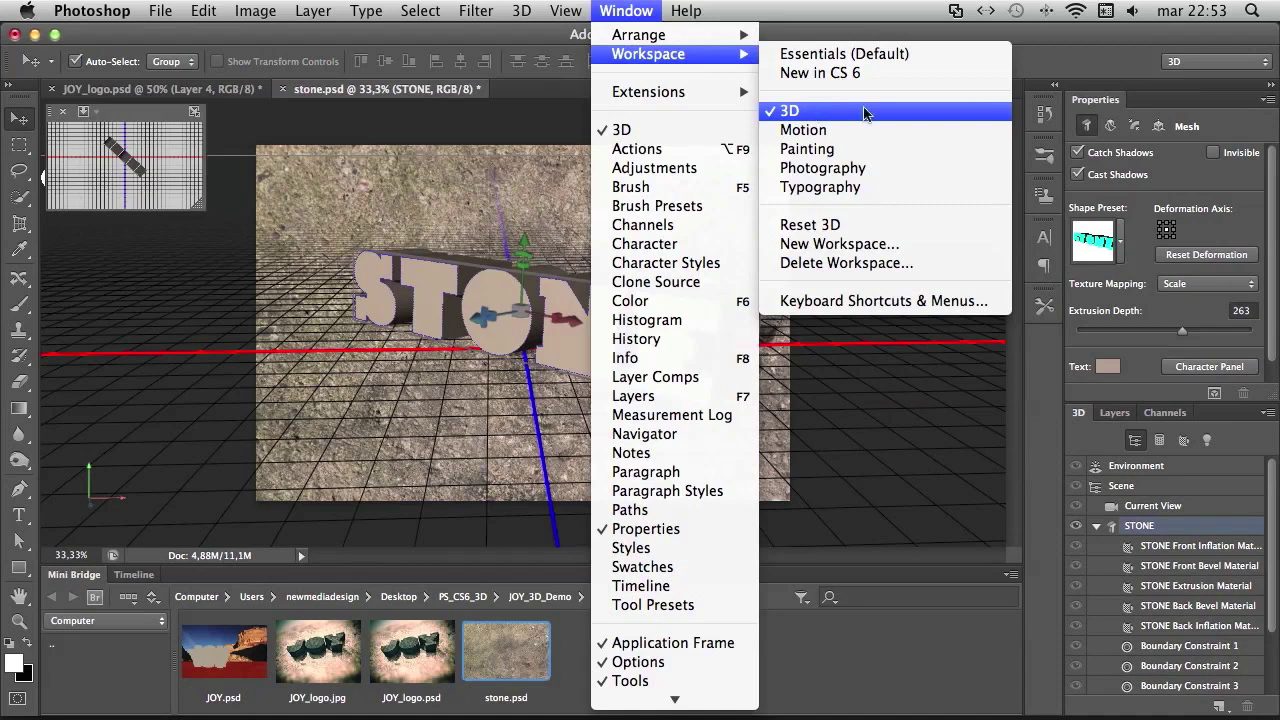
left_click(808, 117)
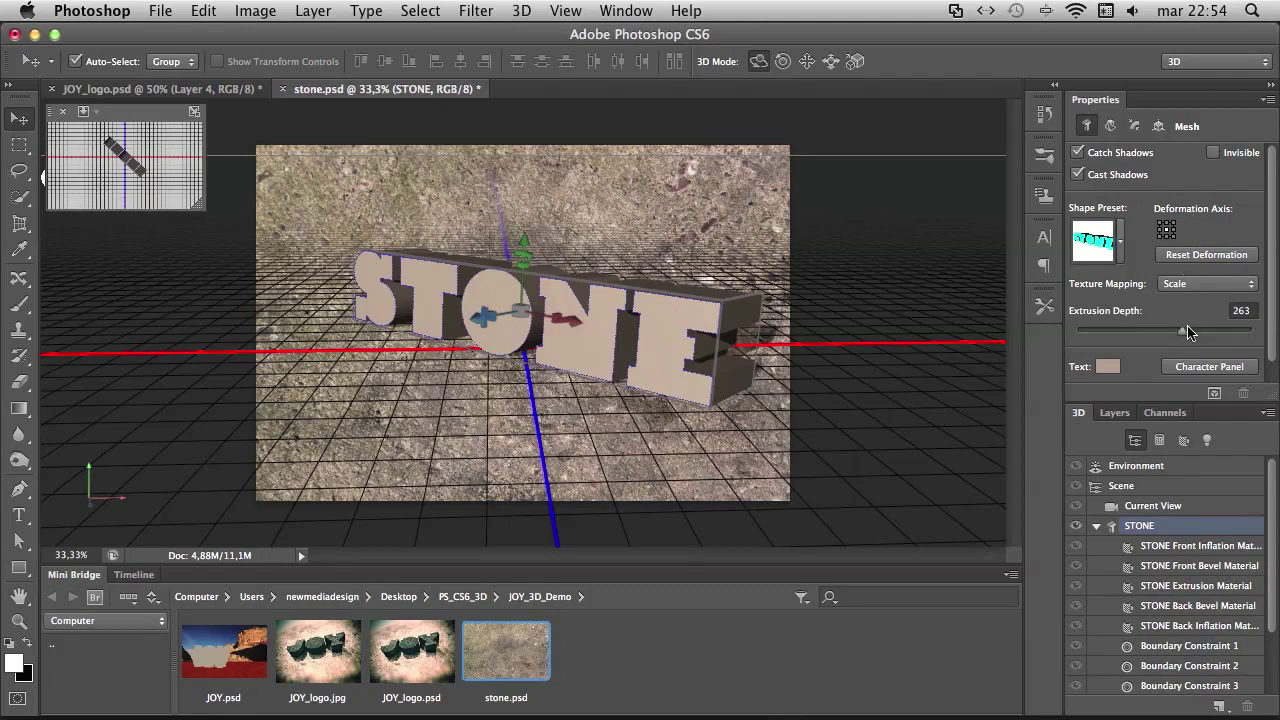
Step: Apply the Bevel shape preset to the STONE text, with extrusion depth ending at 131
left_click_drag(1188, 333, 1193, 331)
left_click(1122, 244)
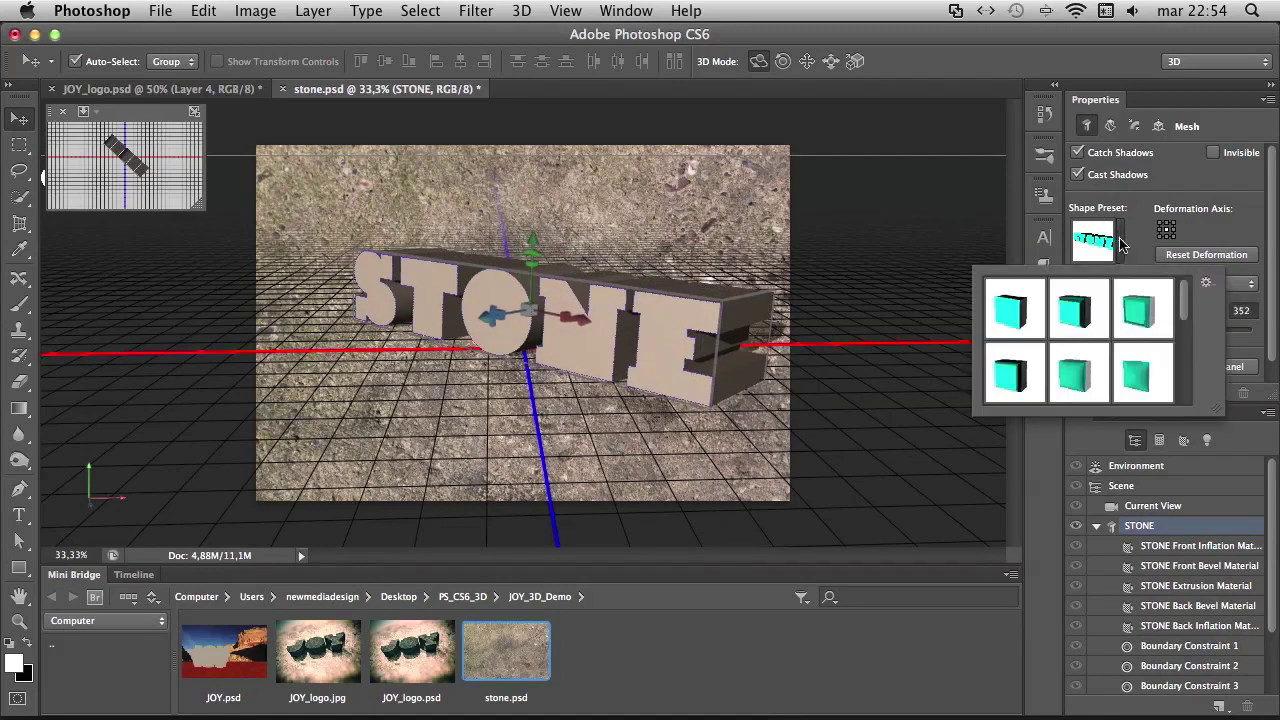
left_click(1066, 321)
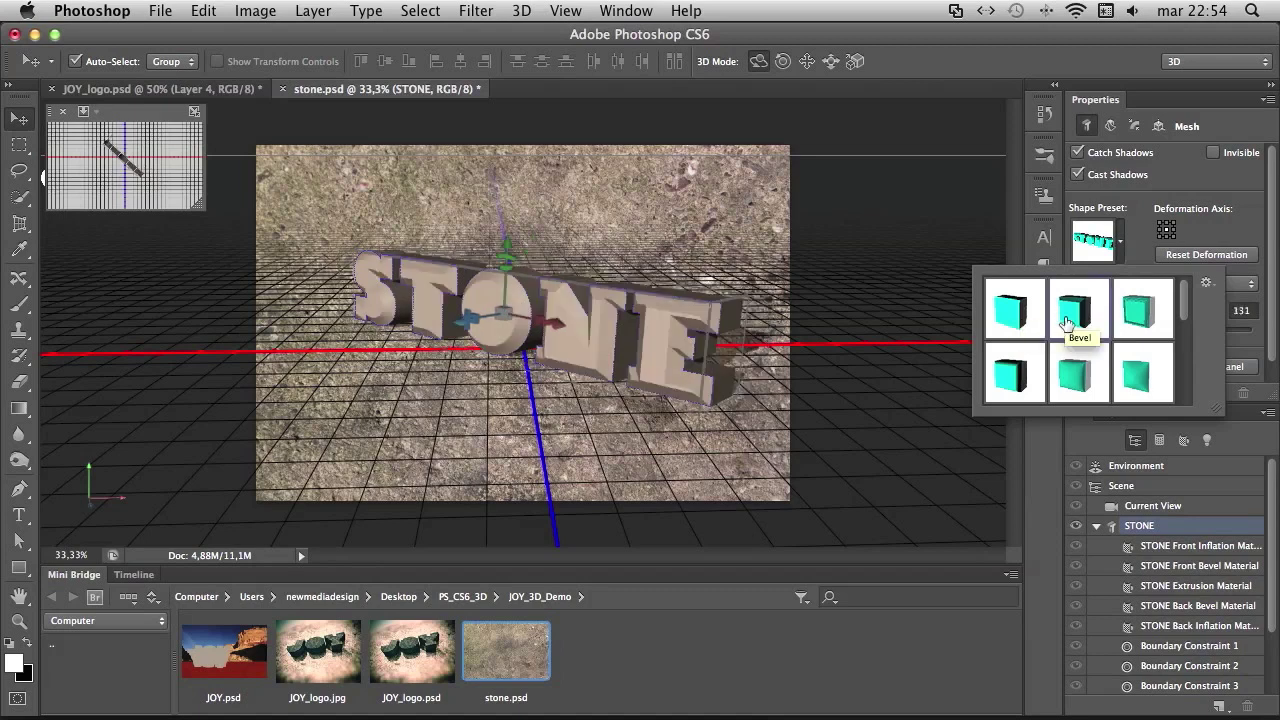
left_click(1141, 217)
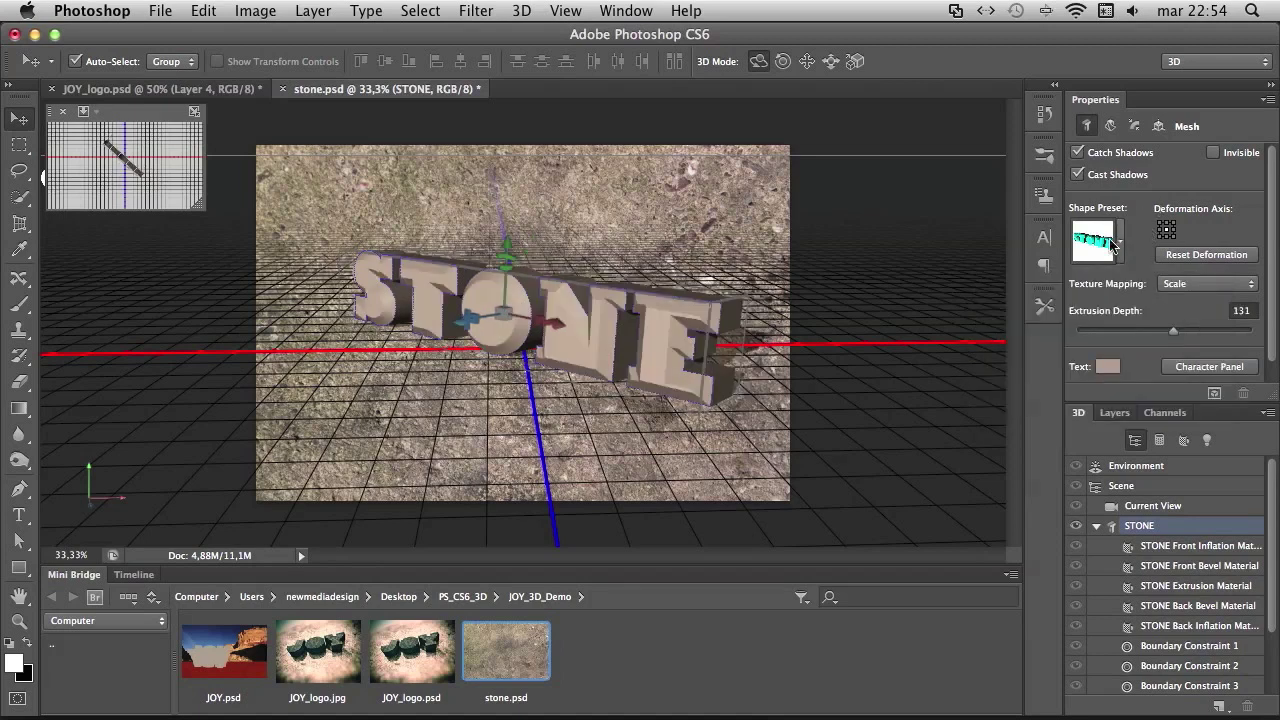
Step: In the Deform settings, set extrusion depth to 277 with twist 0° and taper 100%
left_click(1110, 128)
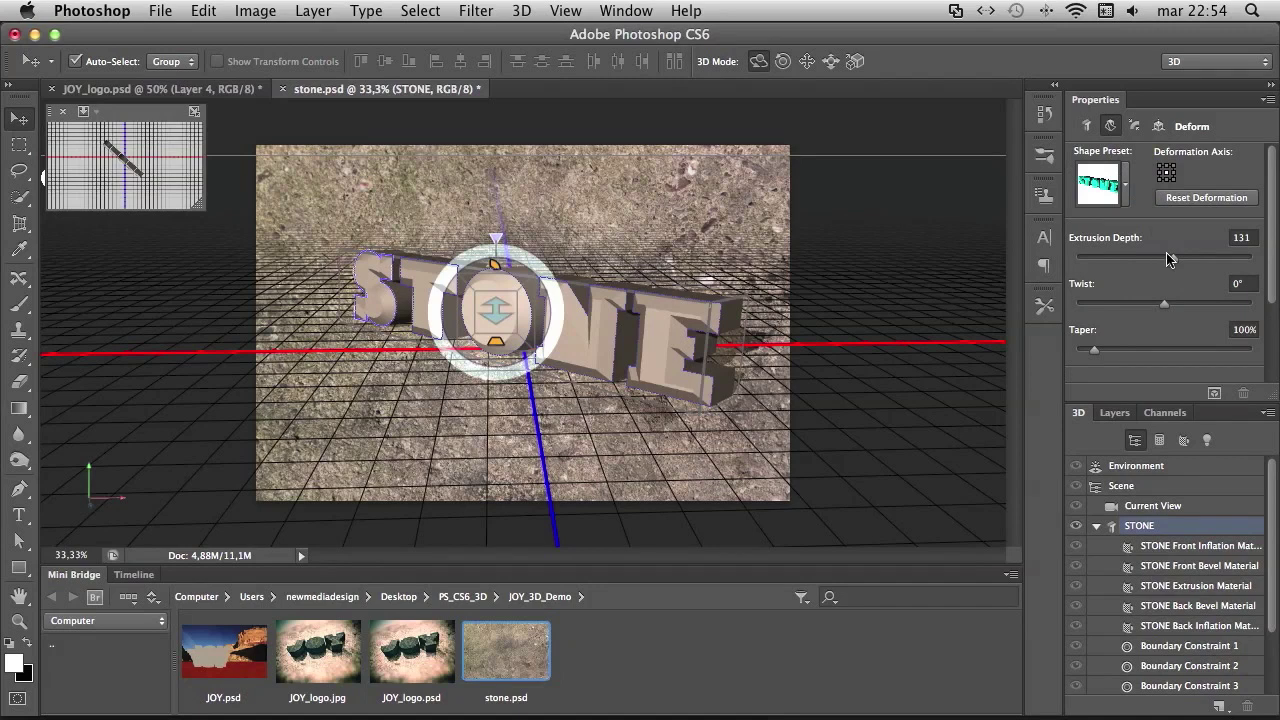
left_click_drag(1170, 259, 1140, 262)
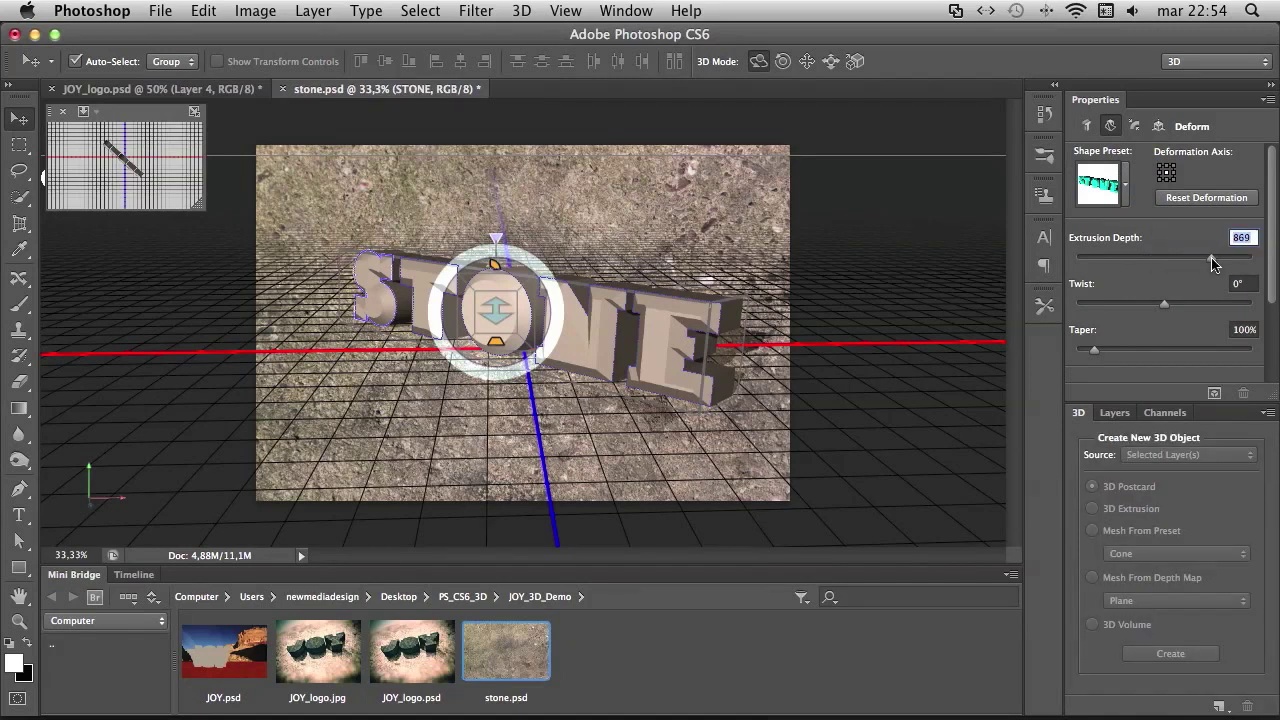
mouse_move(1170, 262)
left_mouse_down()
mouse_move(1140, 307)
mouse_move(1163, 307)
left_mouse_up()
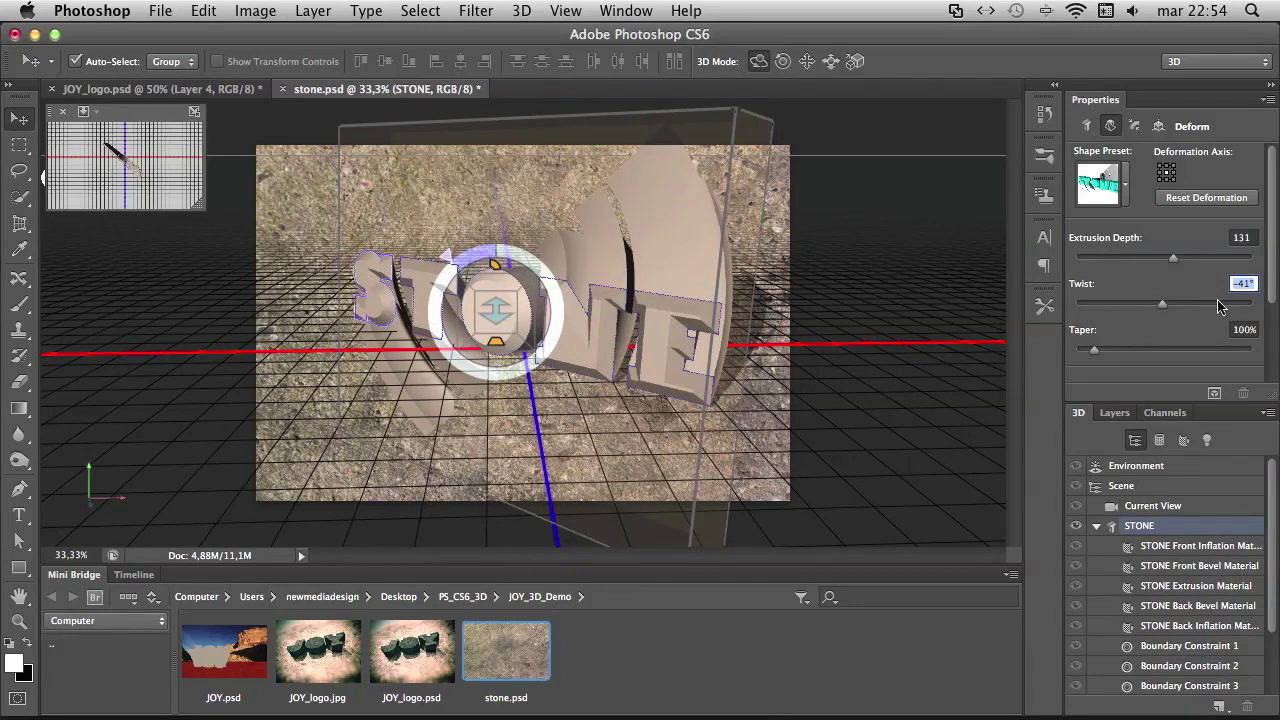
type("0")
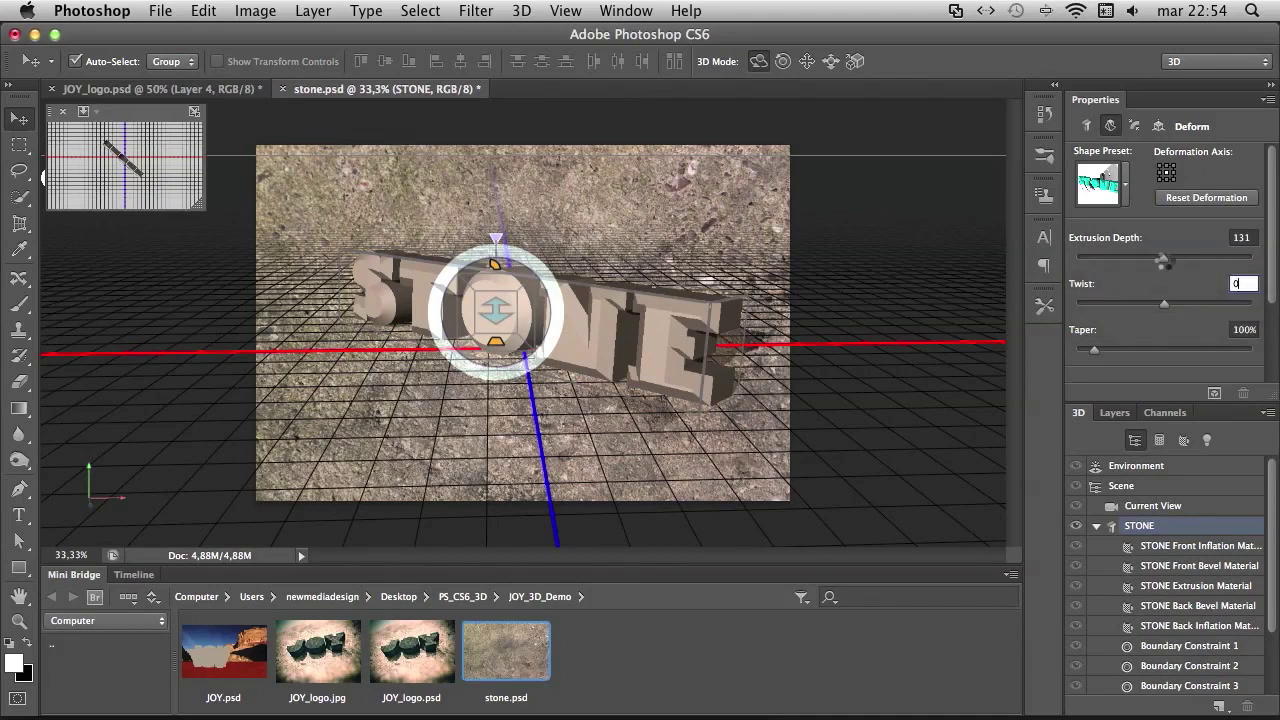
mouse_move(1168, 261)
left_mouse_down()
mouse_move(1186, 258)
mouse_move(1155, 265)
mouse_move(1183, 258)
left_mouse_up()
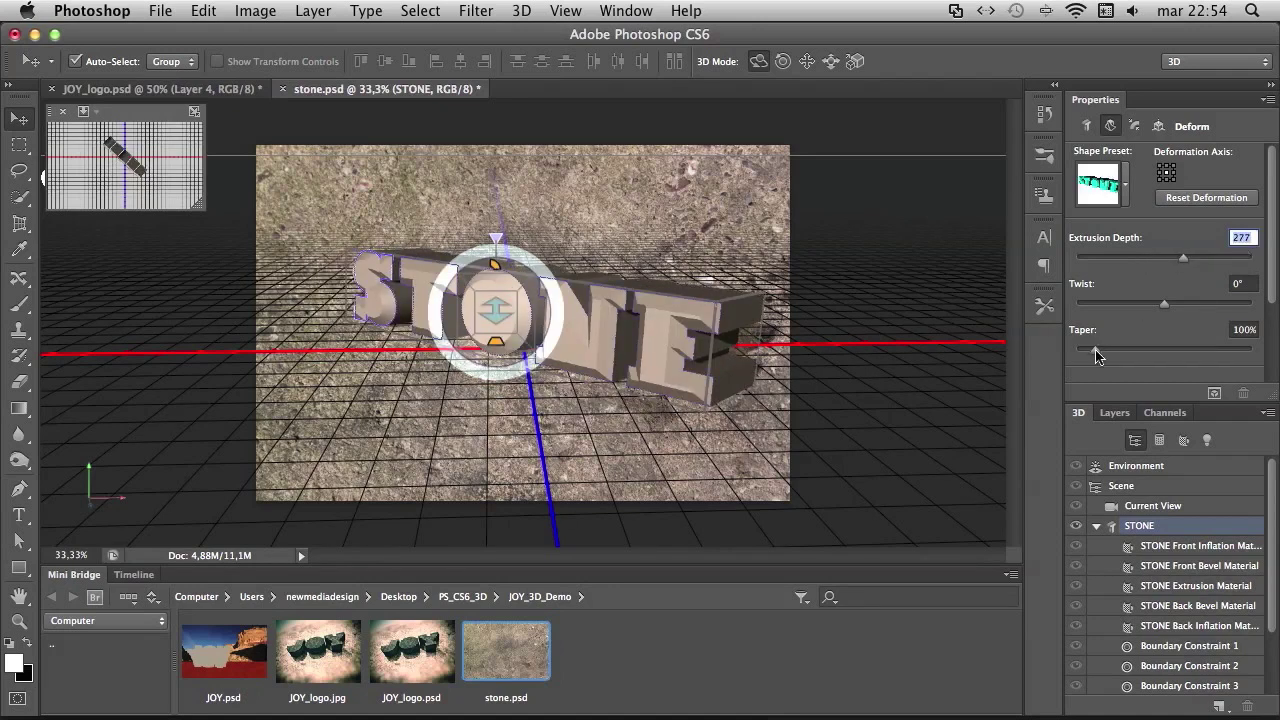
mouse_move(1097, 356)
left_mouse_down()
mouse_move(1085, 353)
mouse_move(1100, 352)
left_mouse_up()
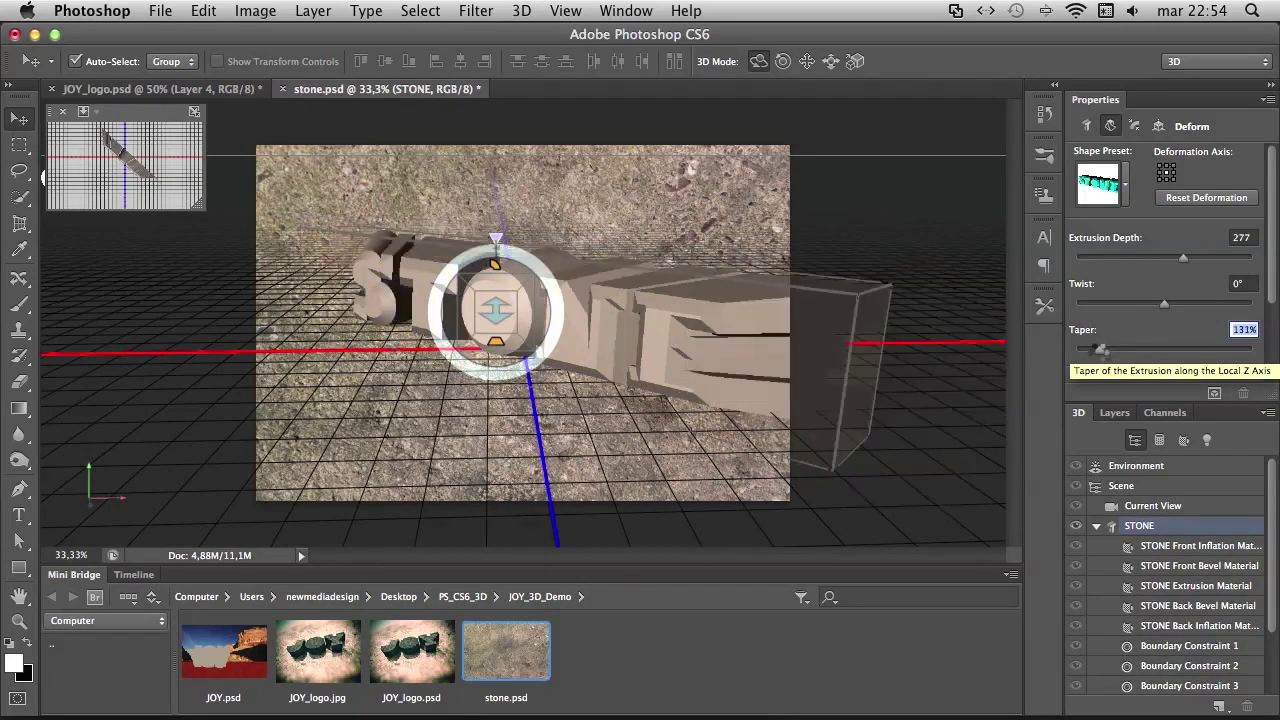
type("100")
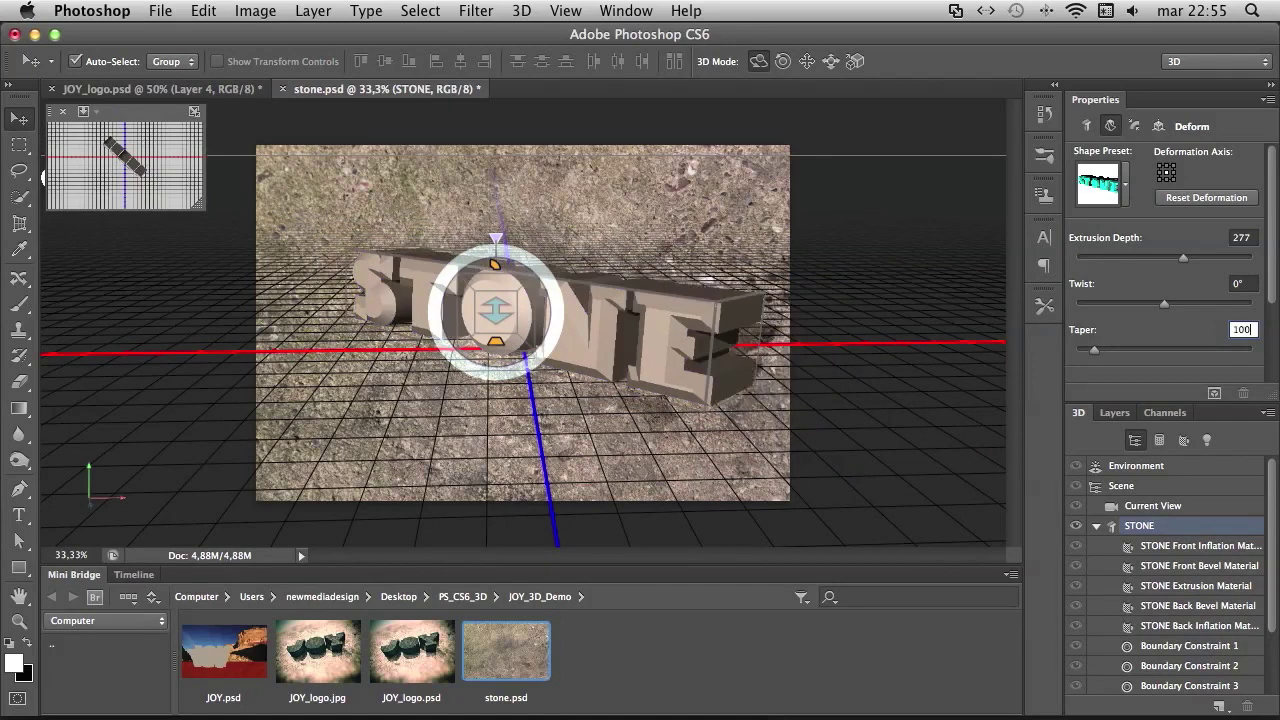
key("Return")
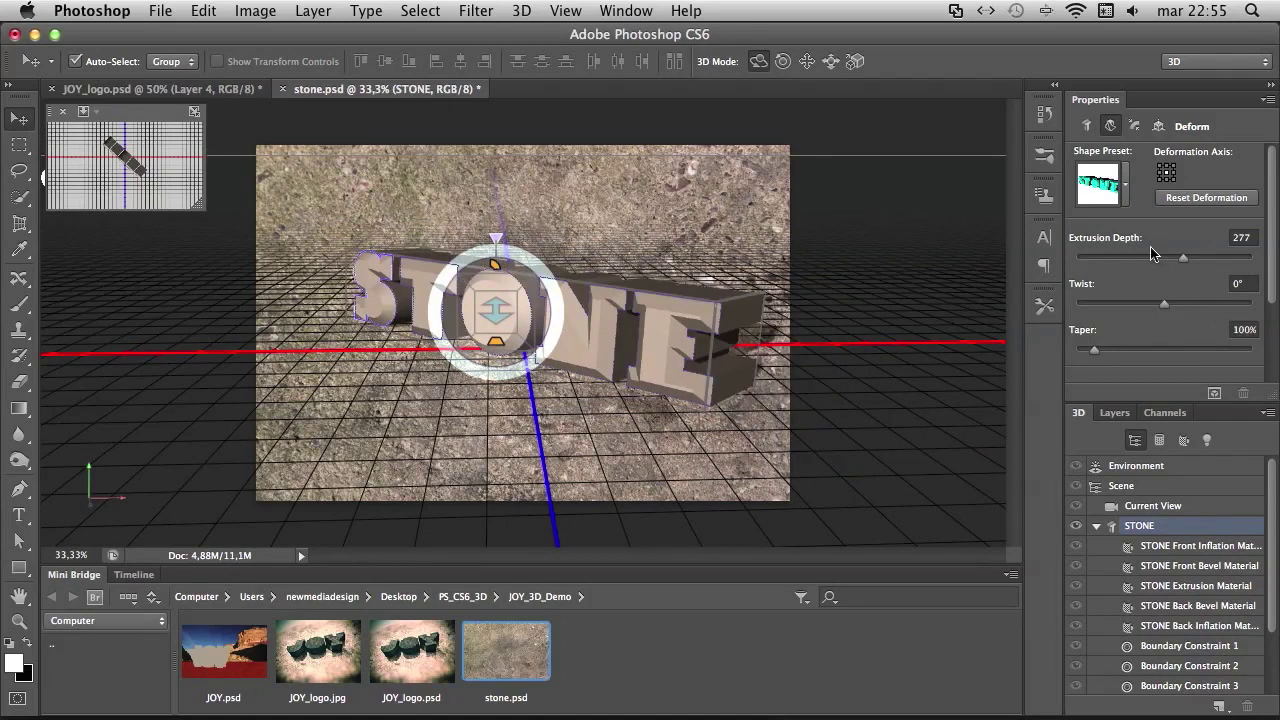
Step: Use Reset Deformation, then choose Bevel again from the Shape Preset list, restoring depth 131
left_click(1222, 205)
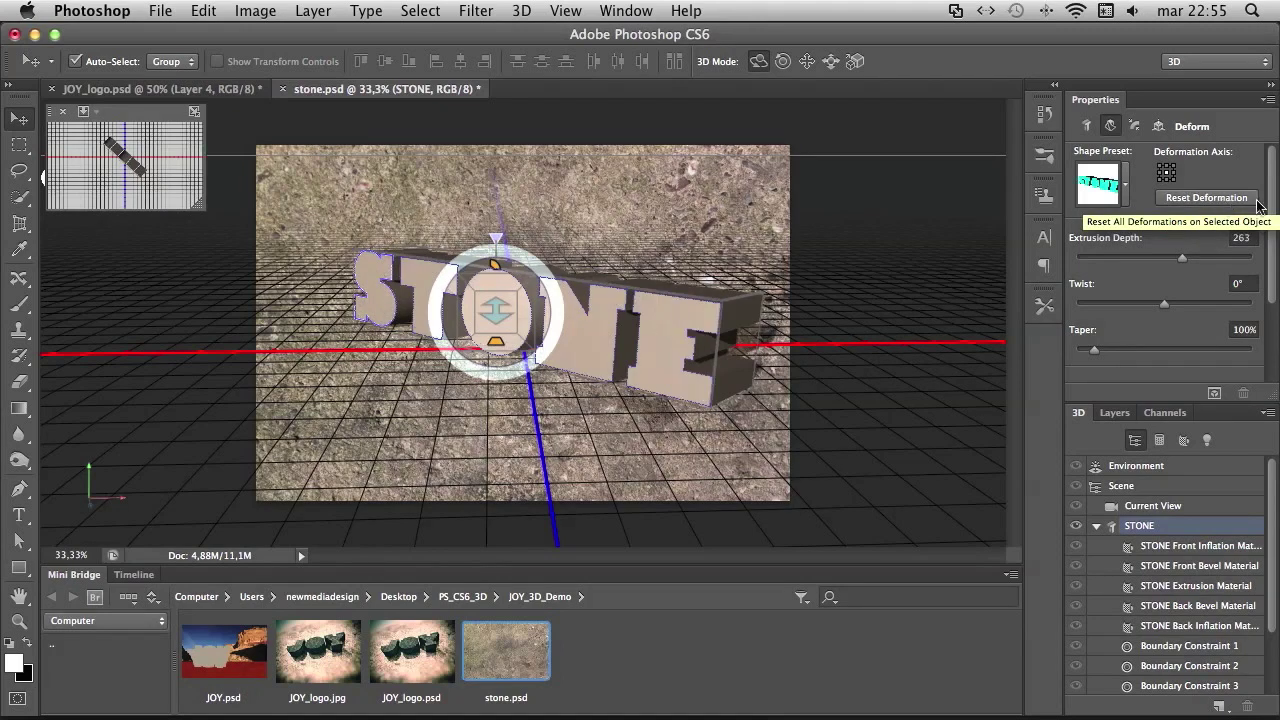
scroll(1250, 280, "down", 5)
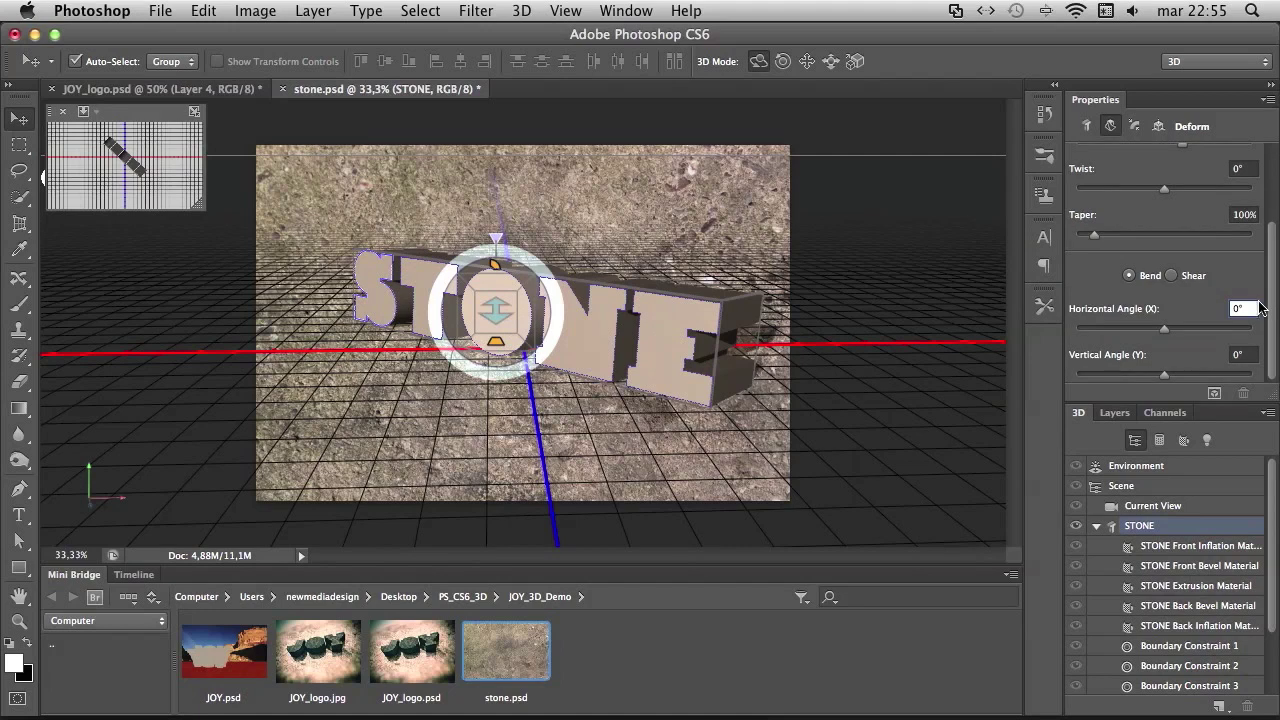
scroll(1262, 308, "up", 5)
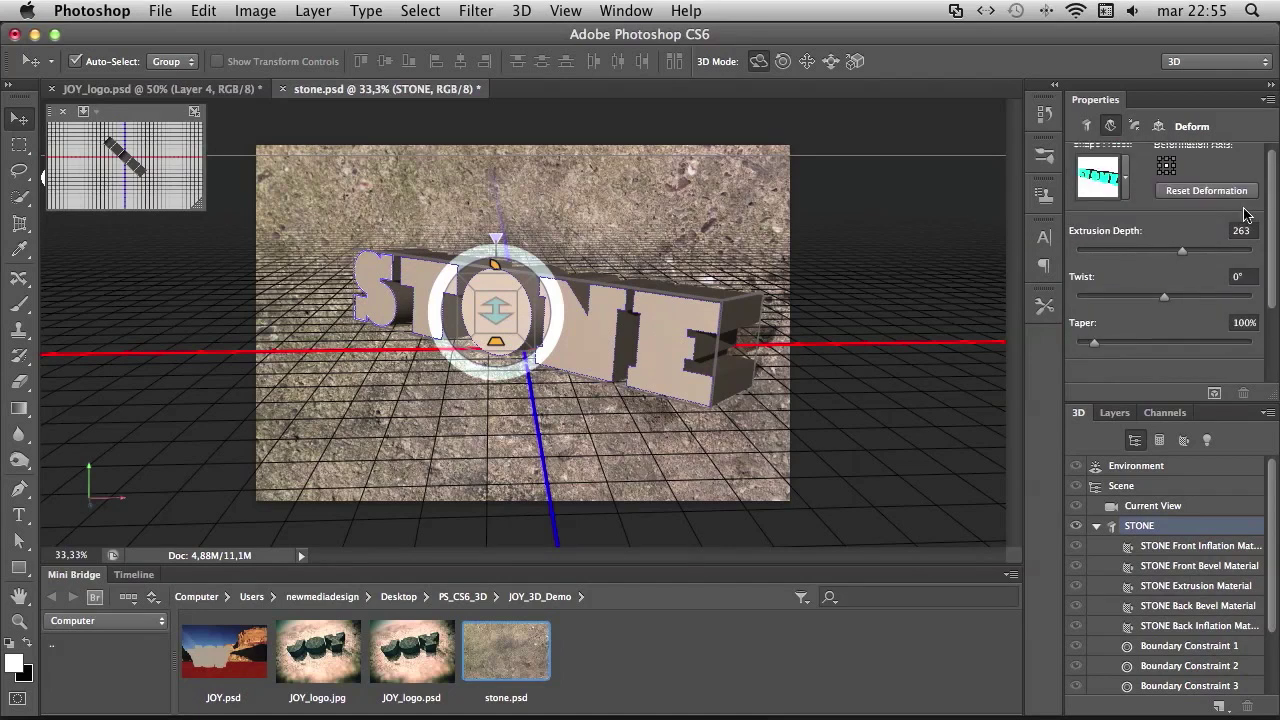
left_click(1125, 186)
left_click(1085, 258)
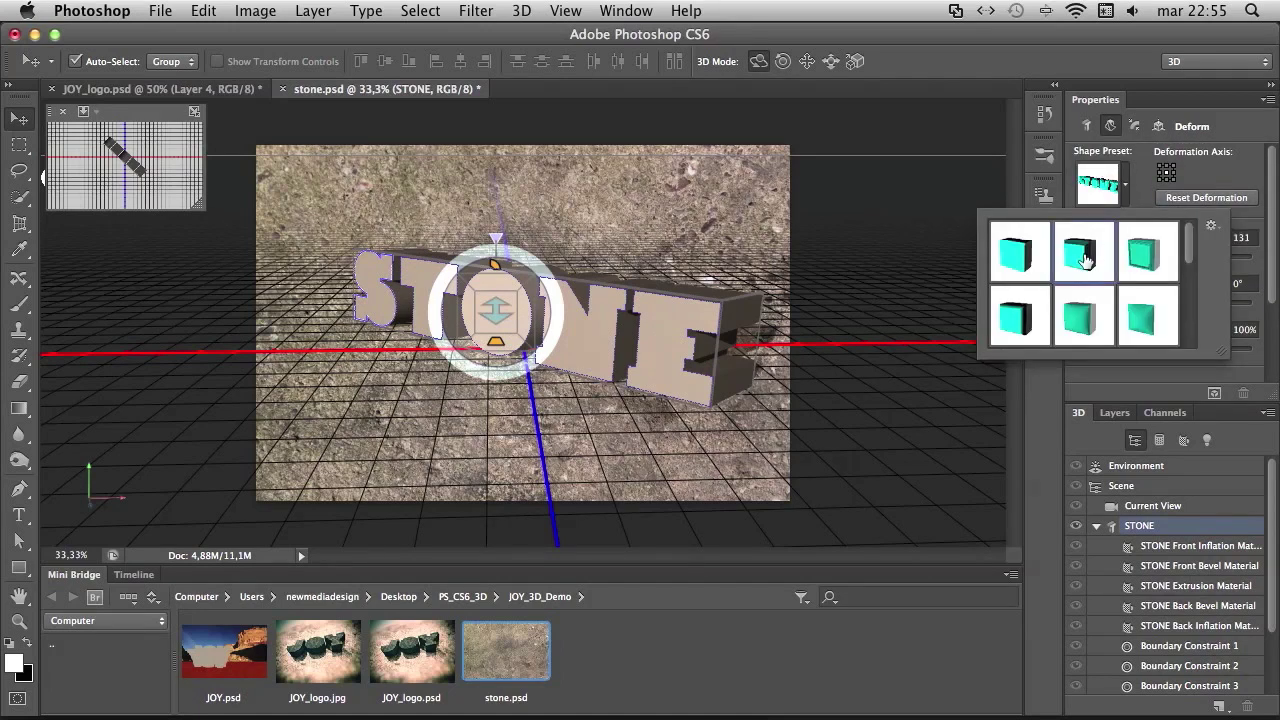
left_click(1222, 186)
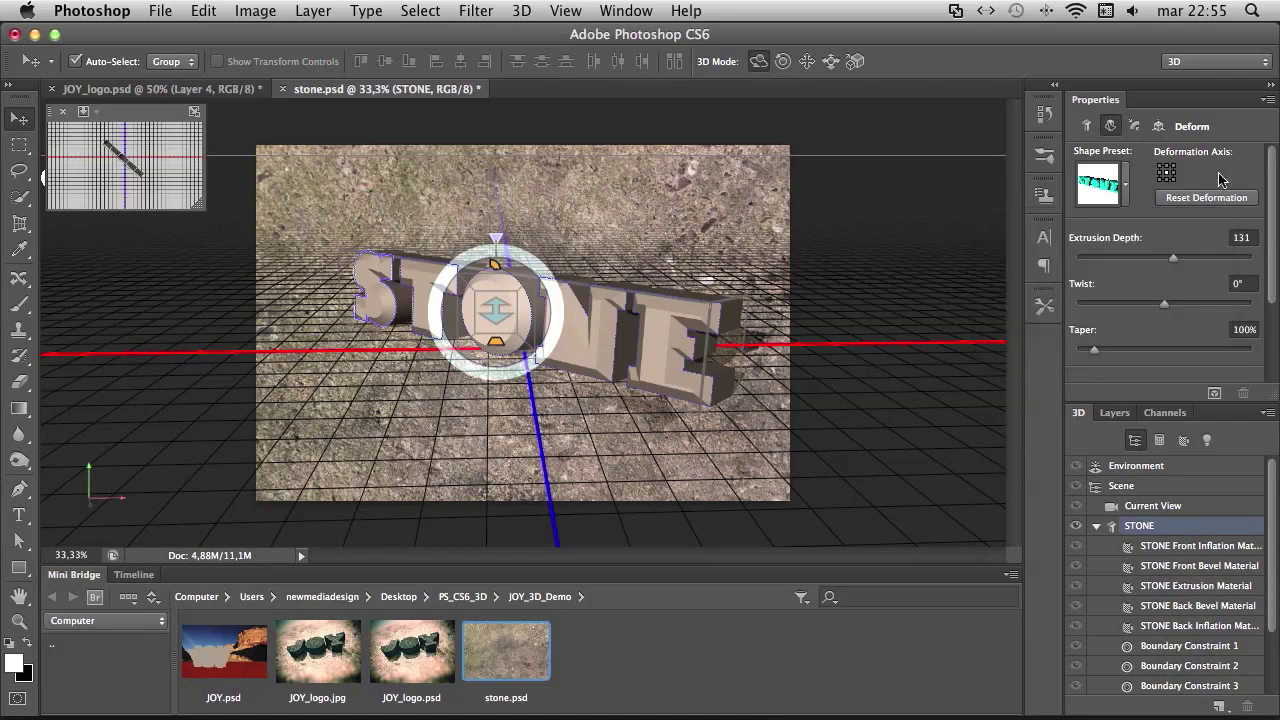
Step: Give the front cap bevel a concave contour and 7% width, then show the Coordinates settings
left_click(1135, 124)
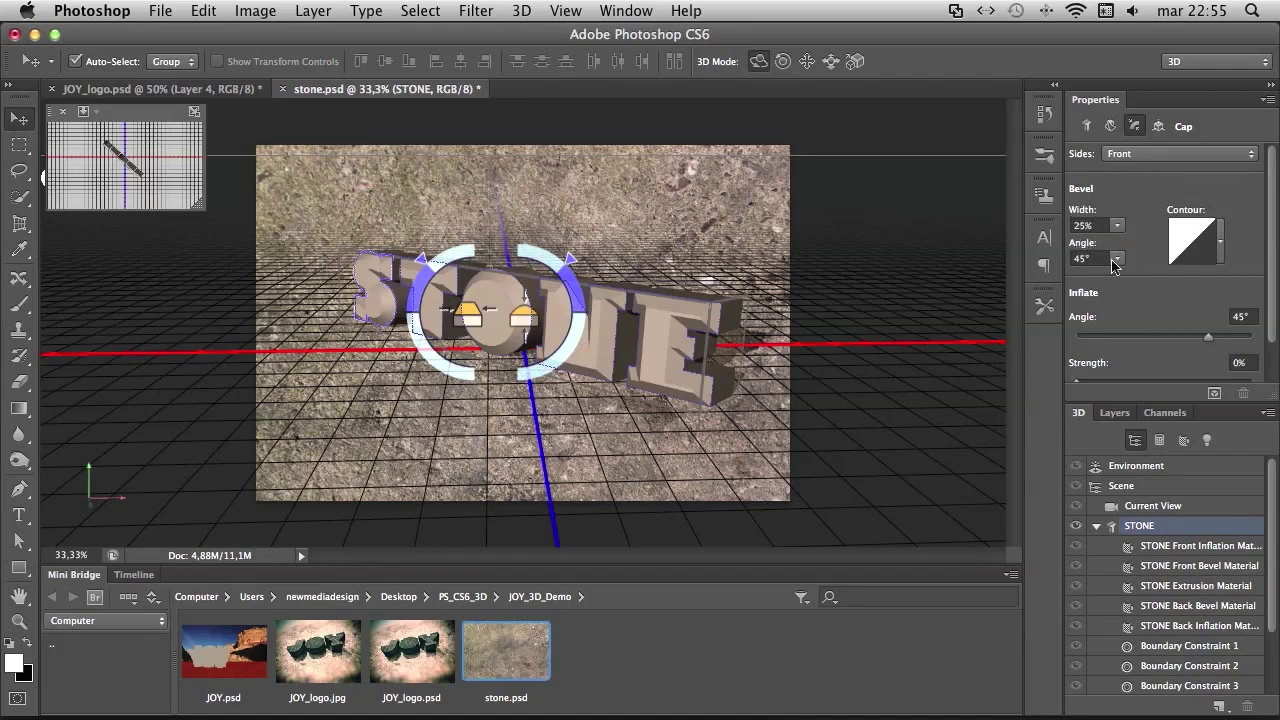
left_click(1220, 250)
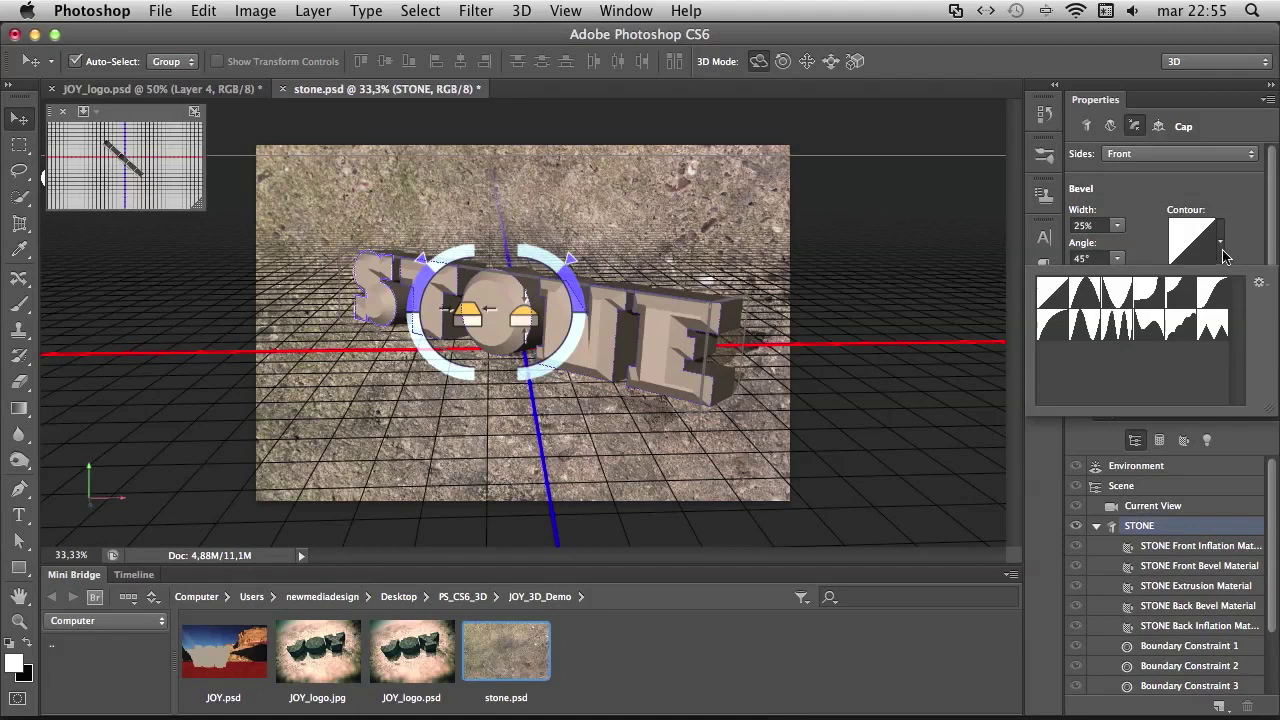
left_click(1055, 318)
left_click(1150, 205)
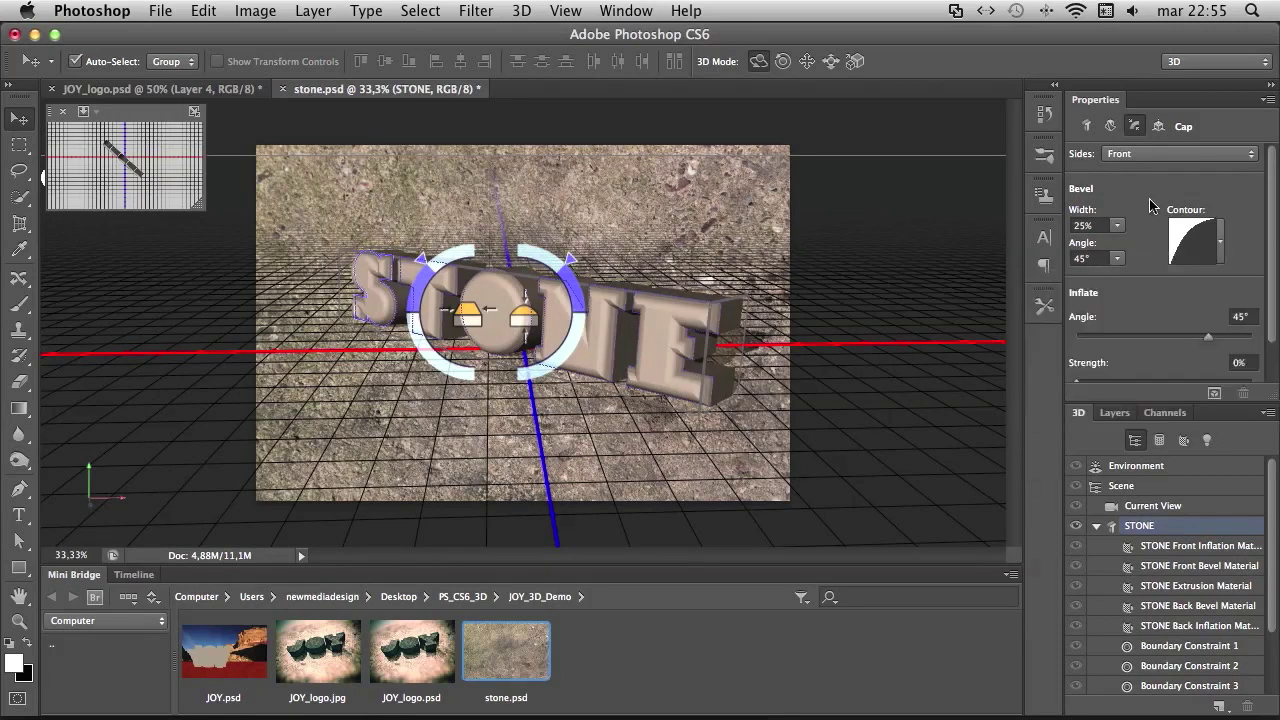
left_click_drag(1118, 226, 1104, 245)
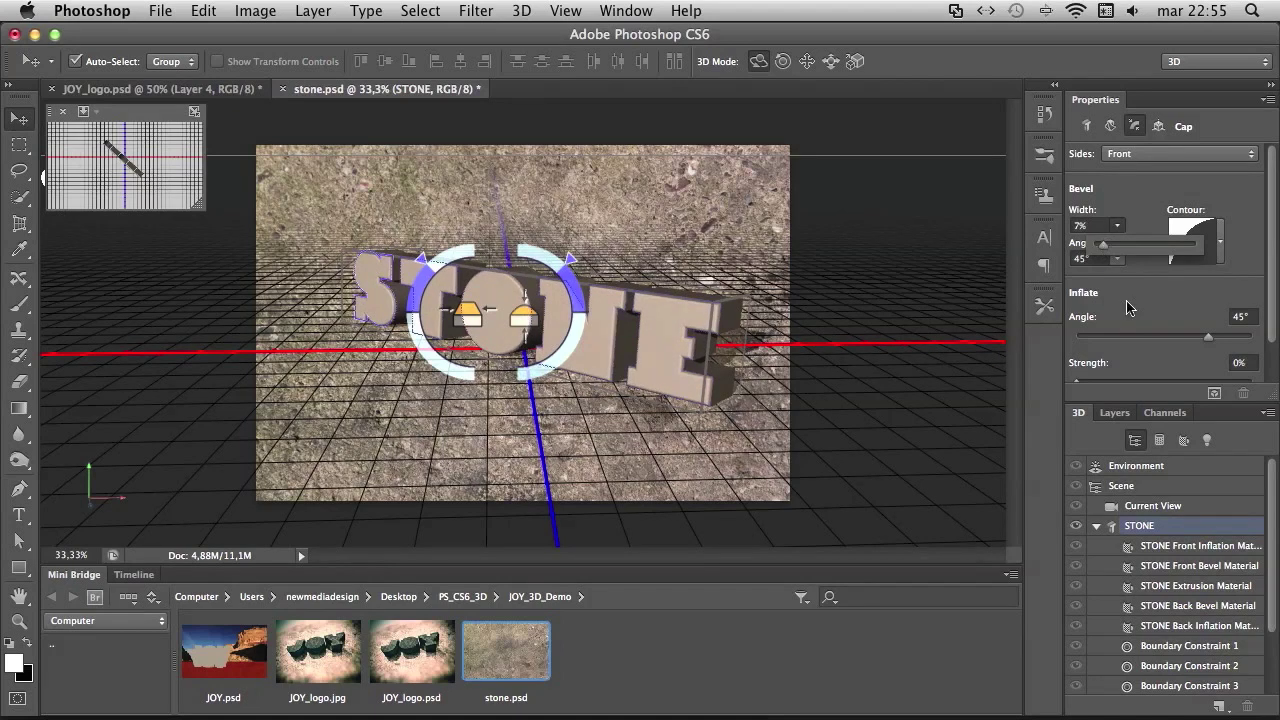
left_click(1156, 126)
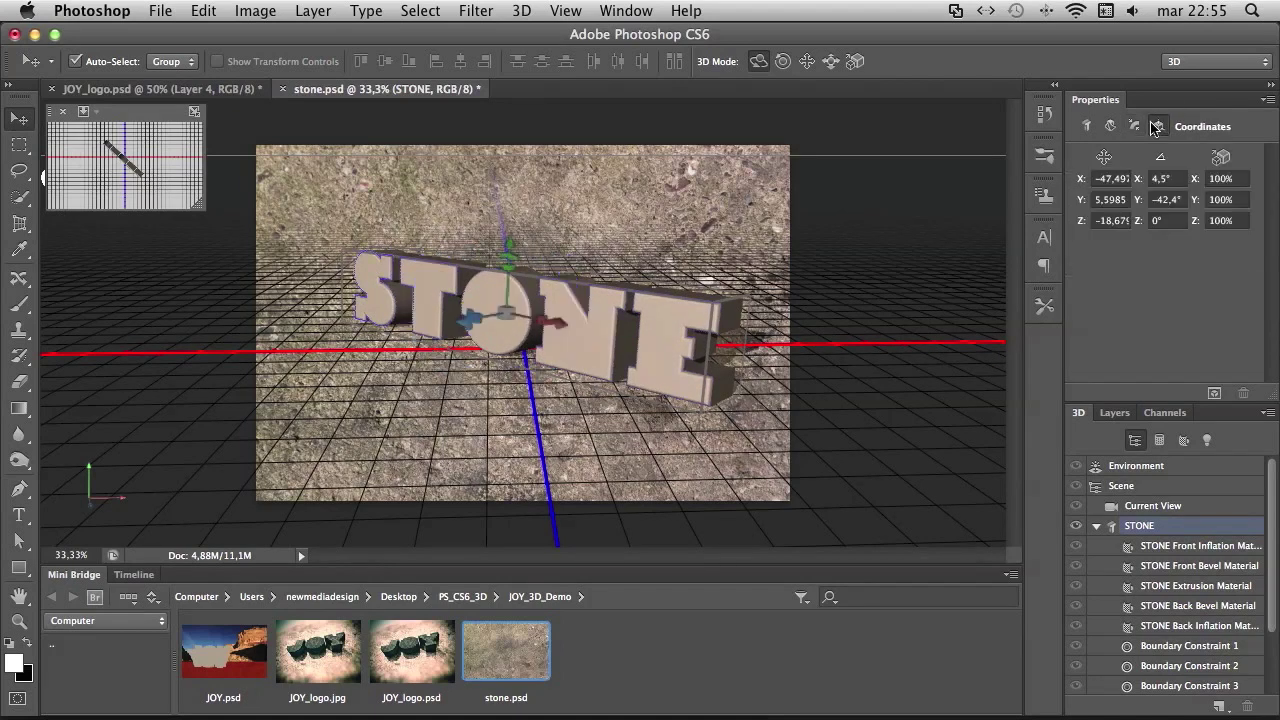